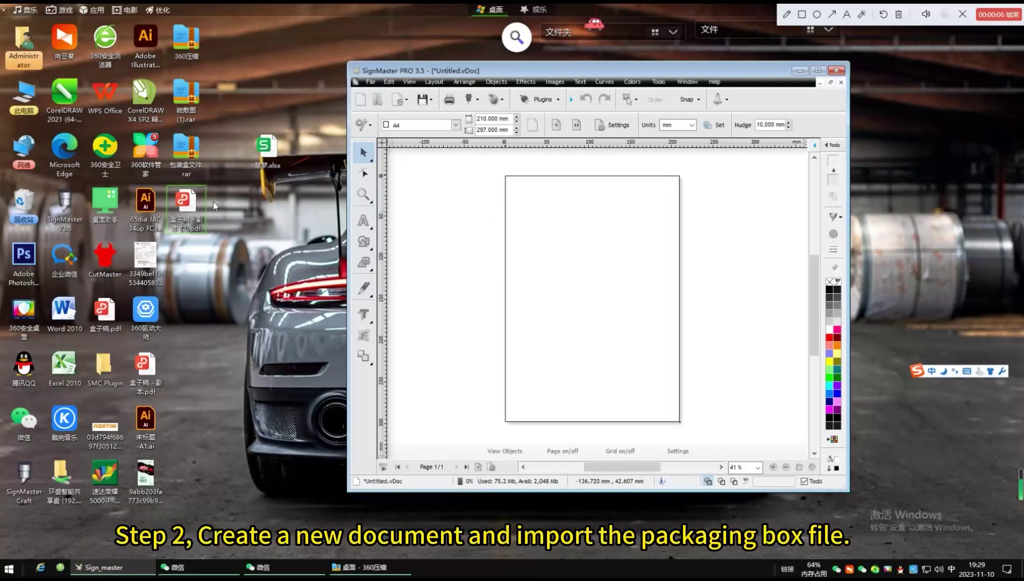
Drag the perfume box PDF onto the canvas and accept it in Import Artwork.
{"action": "left_click_drag", "start_coordinate": [210, 209], "coordinate": [568, 248]}
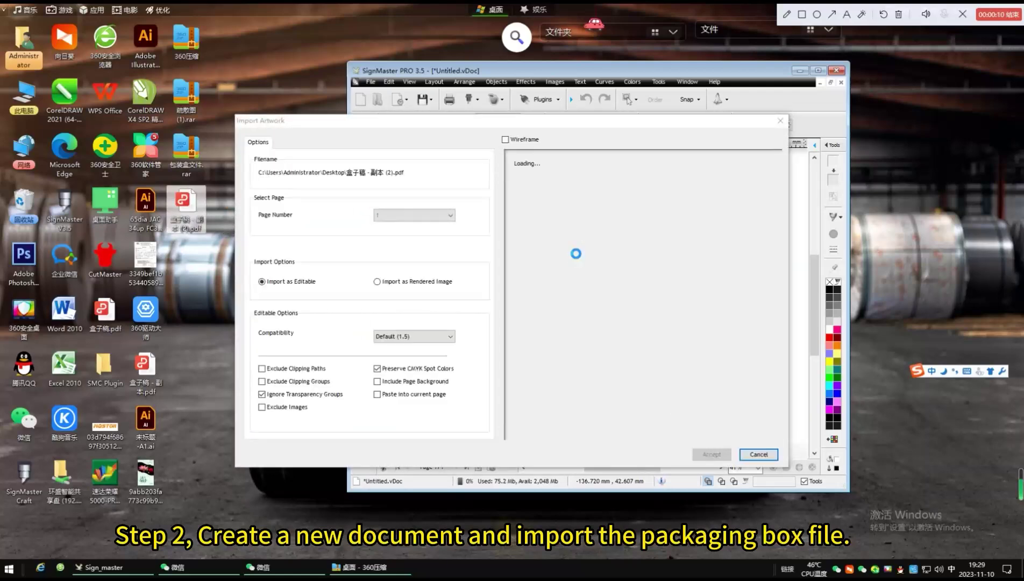
{"action": "left_click", "coordinate": [712, 454]}
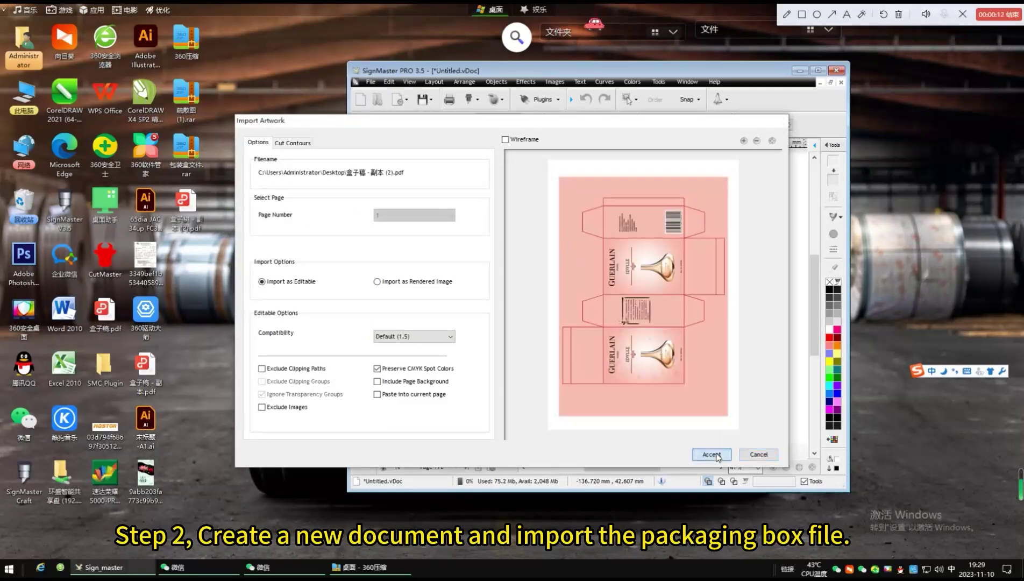
Maximize the window and keep the page size at 297 × 420 mm.
{"action": "left_click", "coordinate": [818, 70]}
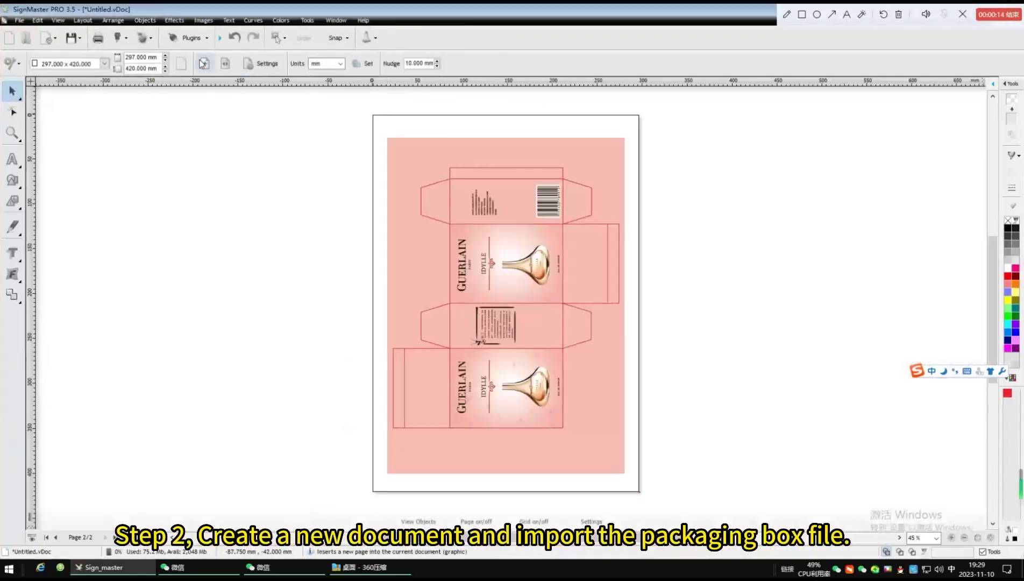
{"action": "left_click", "coordinate": [105, 64]}
{"action": "left_click", "coordinate": [348, 188]}
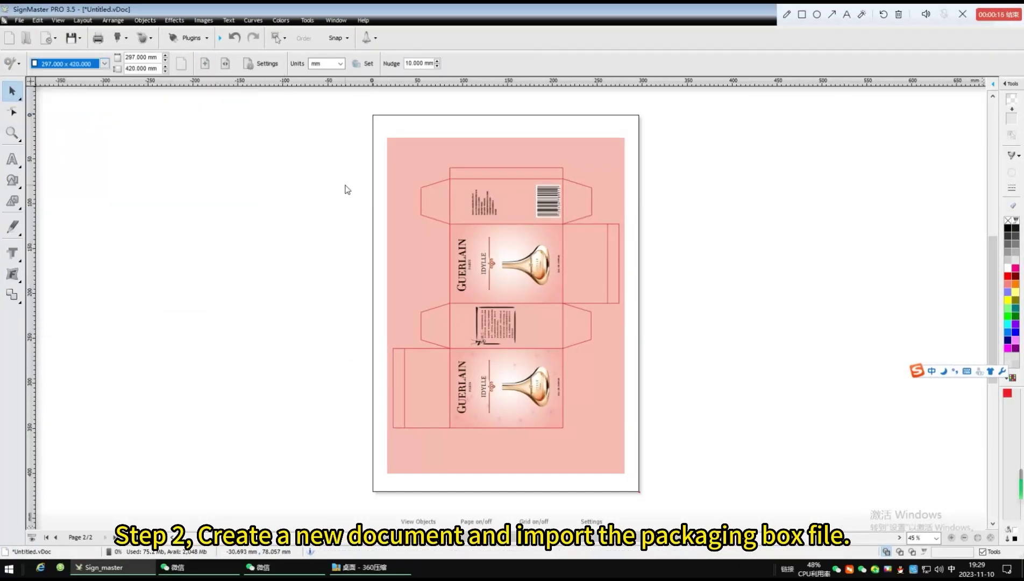
Set the box's outer cutting outline and the left flap line as Cut Contour.
{"action": "left_click", "coordinate": [512, 168]}
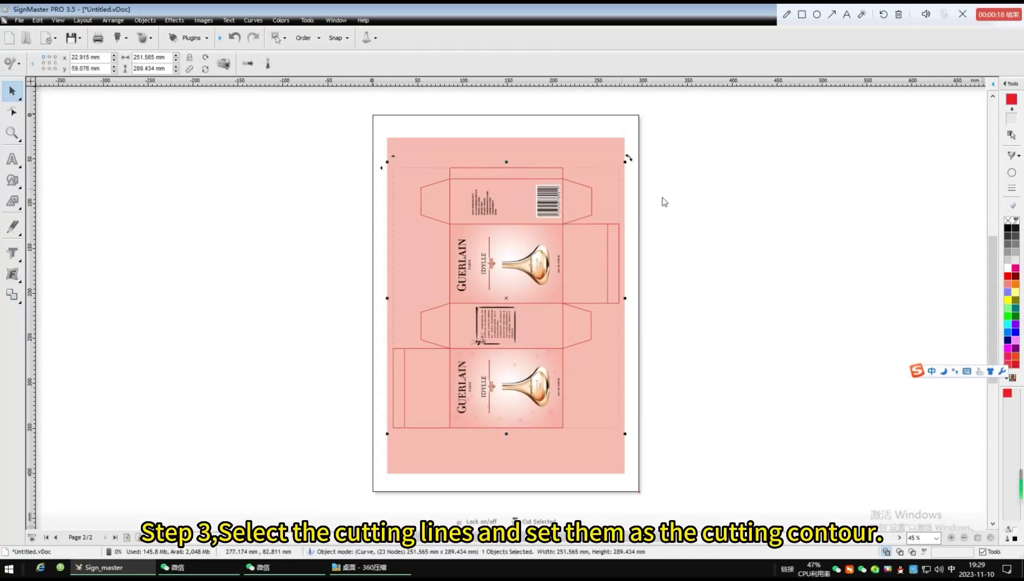
{"action": "left_click", "coordinate": [1012, 156]}
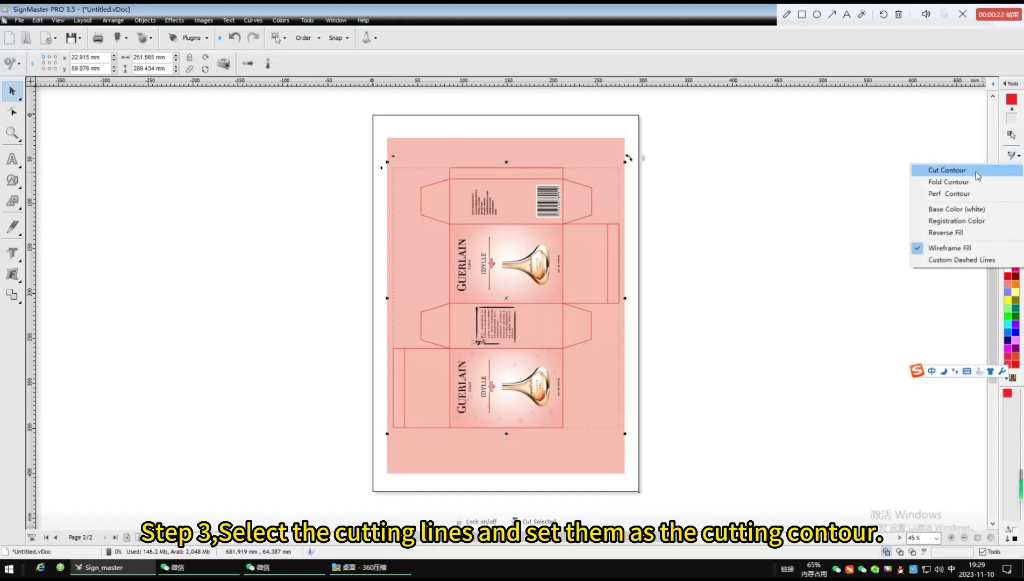
{"action": "left_click", "coordinate": [976, 171]}
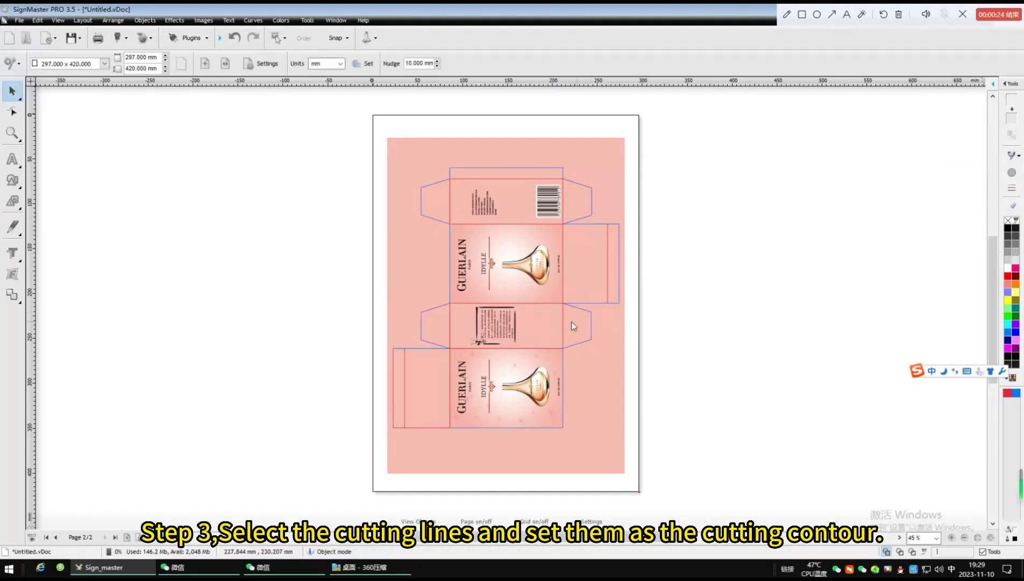
{"action": "scroll", "coordinate": [516, 327], "scroll_direction": "up", "scroll_amount": 1}
{"action": "left_click", "coordinate": [345, 352]}
{"action": "left_click", "coordinate": [1011, 156]}
{"action": "left_click", "coordinate": [983, 171]}
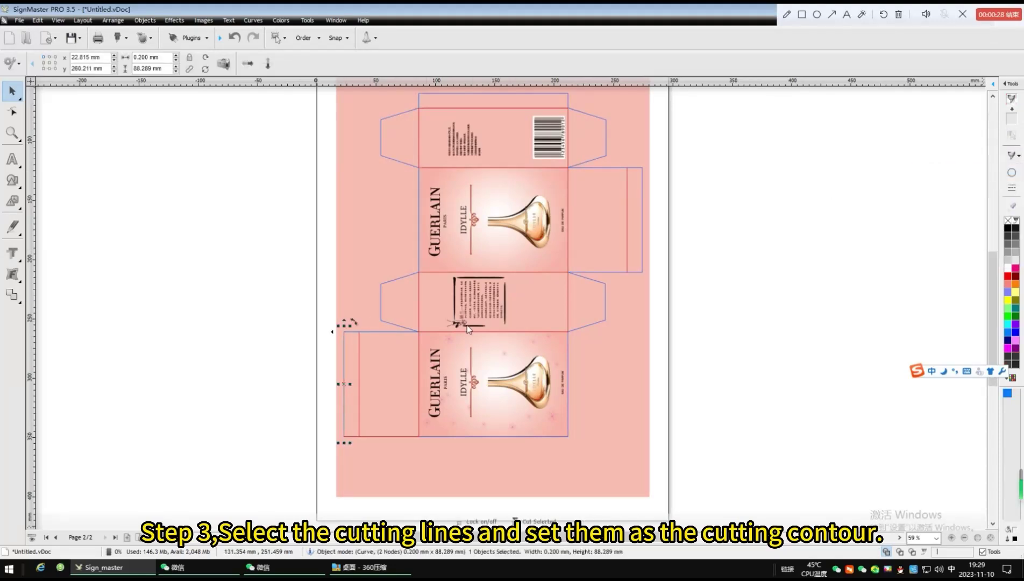
Make the short bottom-left and bottom horizontal lines Cut Contour, then deselect.
{"action": "left_click", "coordinate": [355, 437]}
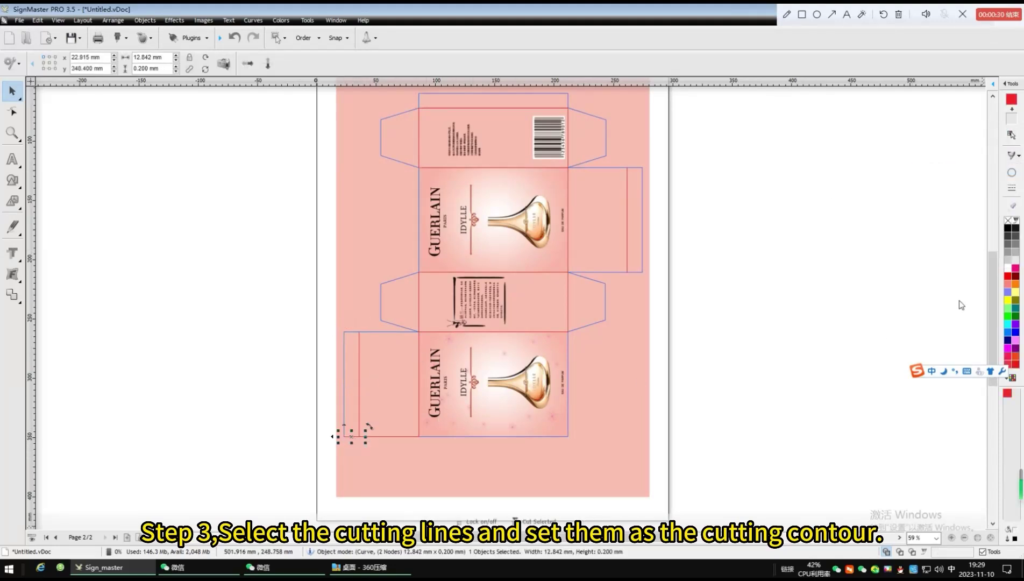
{"action": "left_click", "coordinate": [1012, 156]}
{"action": "left_click", "coordinate": [947, 170]}
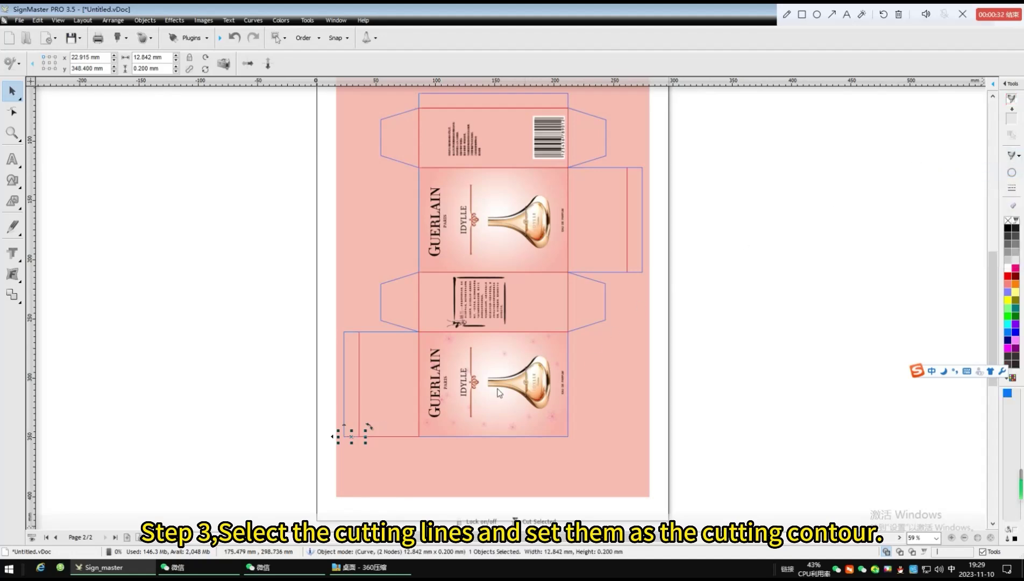
{"action": "left_click", "coordinate": [407, 436]}
{"action": "left_click", "coordinate": [1012, 156]}
{"action": "left_click", "coordinate": [984, 170]}
{"action": "left_click", "coordinate": [664, 385]}
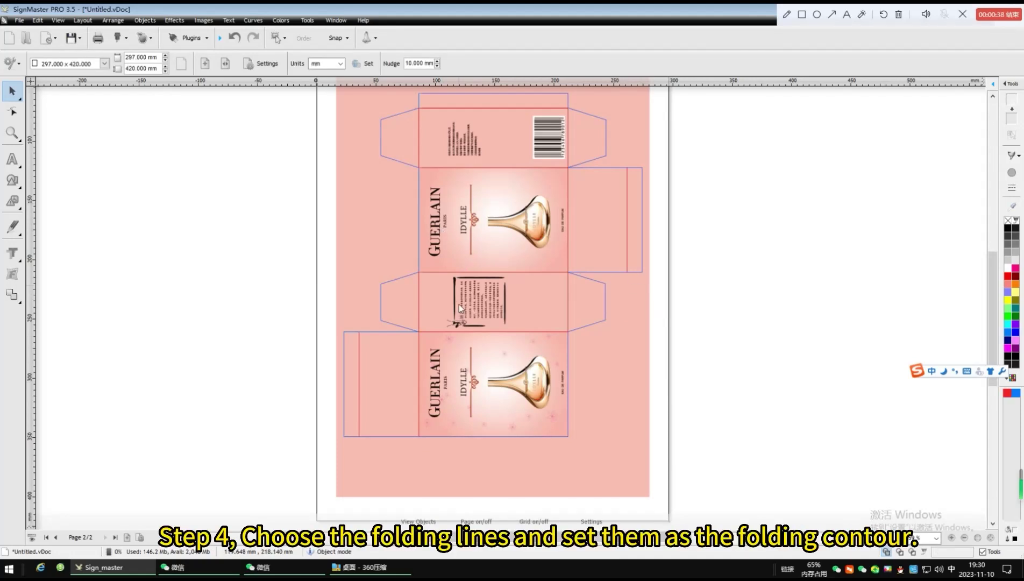
Set the left flap fold lines and the line above the lower front panel as Fold Contour.
{"action": "scroll", "coordinate": [431, 408], "scroll_direction": "down", "scroll_amount": 2}
{"action": "left_click", "coordinate": [431, 292]}
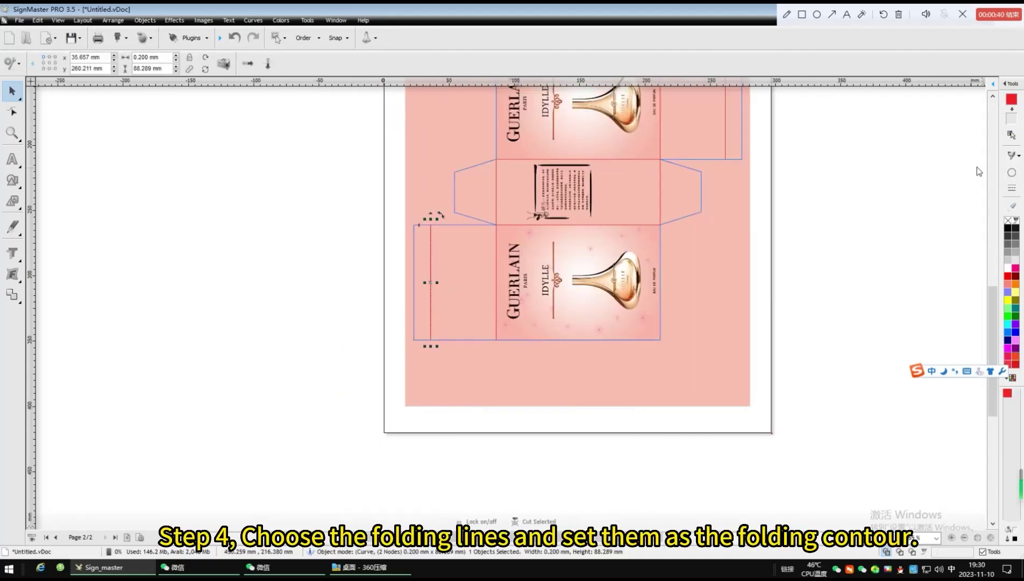
{"action": "left_click", "coordinate": [1012, 156]}
{"action": "left_click", "coordinate": [940, 181]}
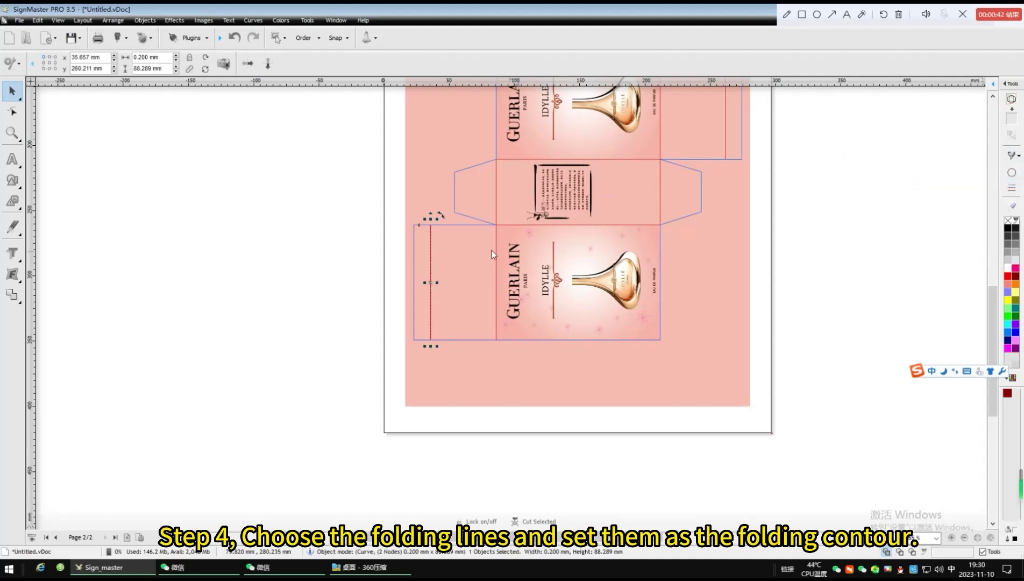
{"action": "left_click", "coordinate": [497, 251]}
{"action": "left_click", "coordinate": [1012, 156]}
{"action": "left_click", "coordinate": [982, 182]}
{"action": "left_click", "coordinate": [602, 226]}
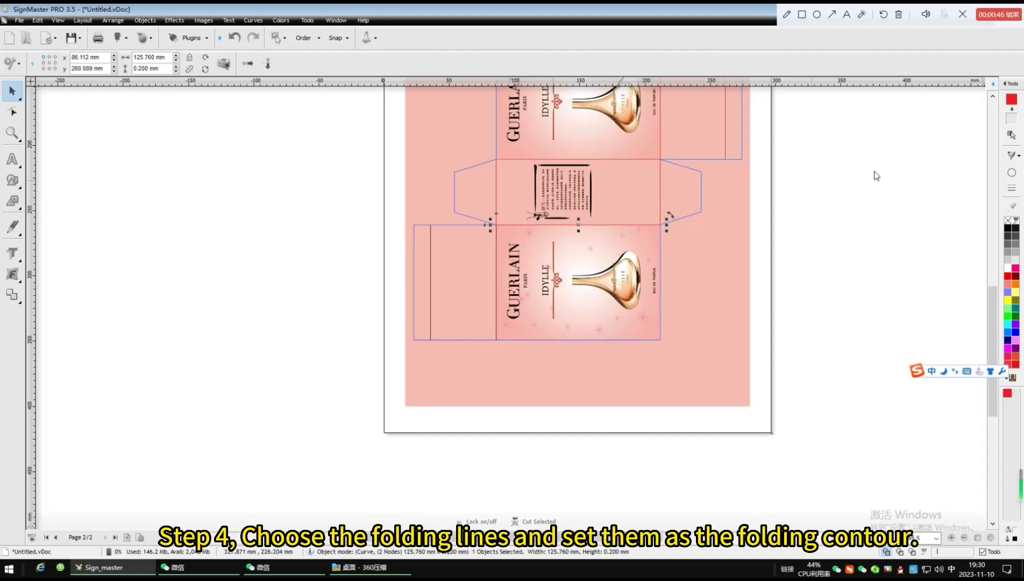
{"action": "left_click", "coordinate": [1012, 156]}
{"action": "left_click", "coordinate": [980, 183]}
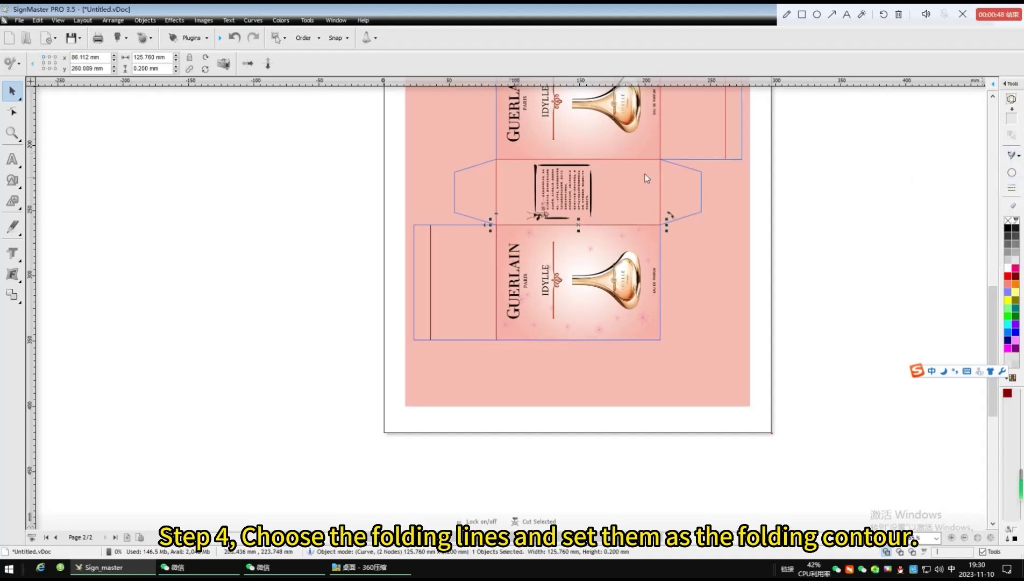
Make the vertical lines on both sides of the middle panel and the line above it Fold Contour.
{"action": "left_click", "coordinate": [661, 188]}
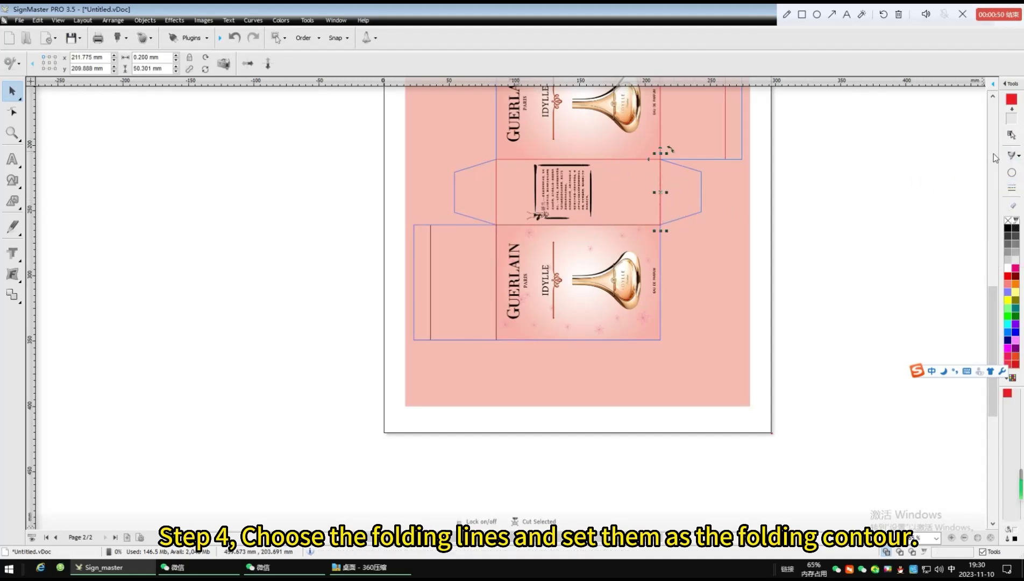
{"action": "left_click", "coordinate": [1012, 155]}
{"action": "left_click", "coordinate": [982, 183]}
{"action": "left_click", "coordinate": [496, 194]}
{"action": "left_click", "coordinate": [1012, 155]}
{"action": "left_click", "coordinate": [963, 182]}
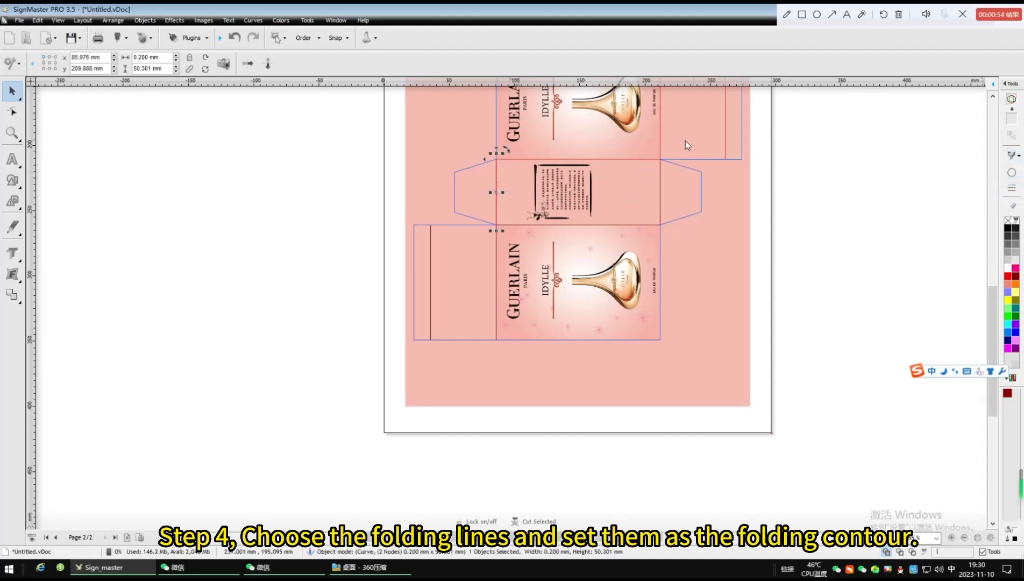
{"action": "left_click", "coordinate": [646, 159]}
{"action": "left_click", "coordinate": [1012, 155]}
{"action": "left_click", "coordinate": [963, 182]}
Fold-contour the right side panel and upper front panel lines, undo the image move, deselect.
{"action": "left_click", "coordinate": [725, 134]}
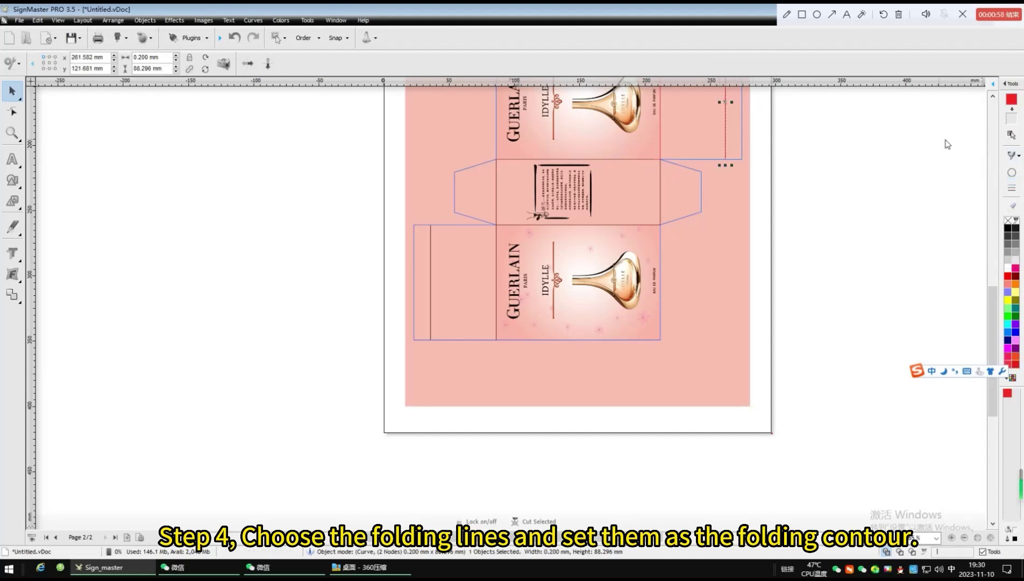
{"action": "left_click", "coordinate": [1012, 156]}
{"action": "left_click", "coordinate": [963, 181]}
{"action": "scroll", "coordinate": [710, 178], "scroll_direction": "down", "scroll_amount": 2}
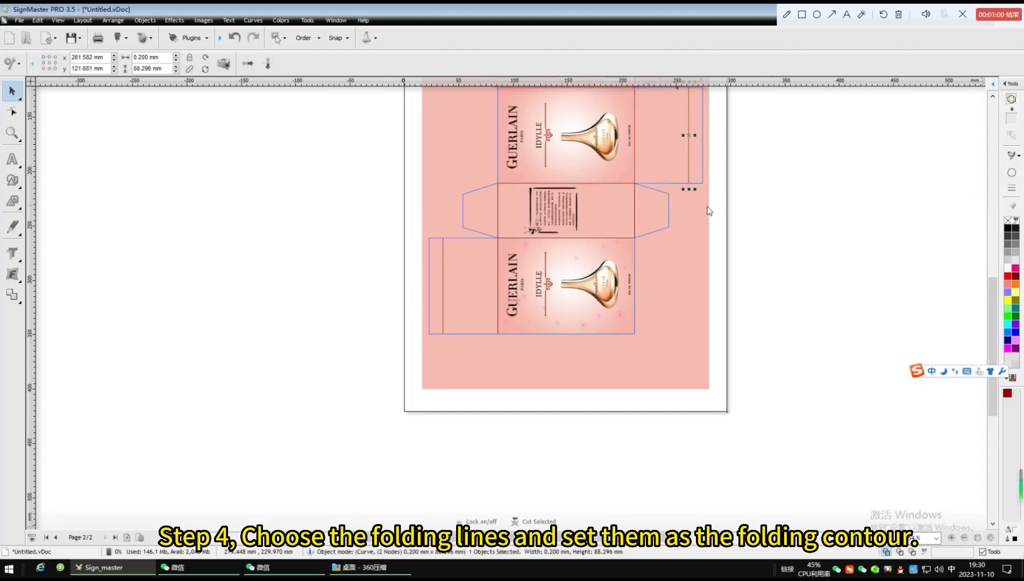
{"action": "left_click", "coordinate": [614, 164]}
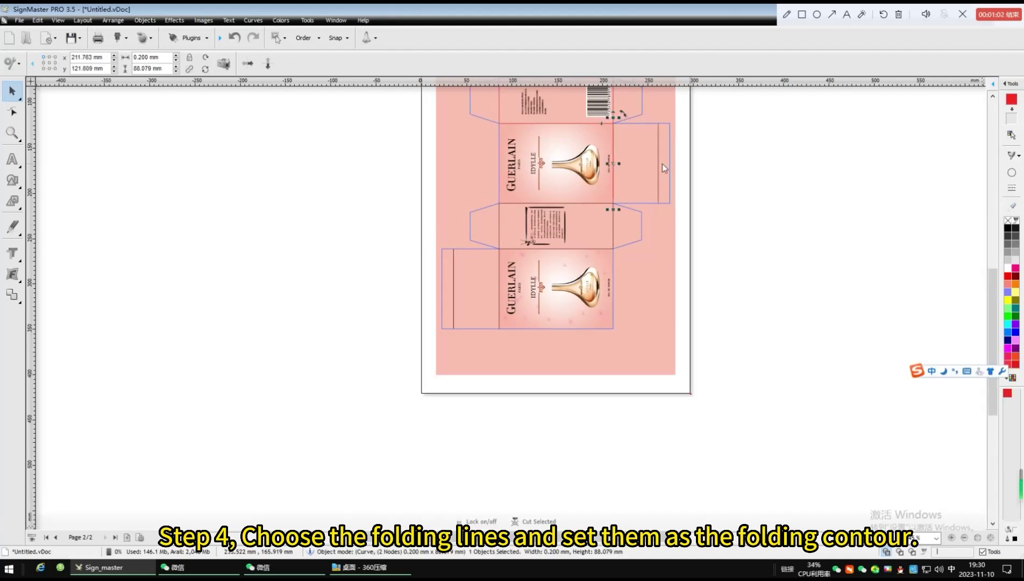
{"action": "left_click", "coordinate": [1013, 156]}
{"action": "left_click", "coordinate": [949, 182]}
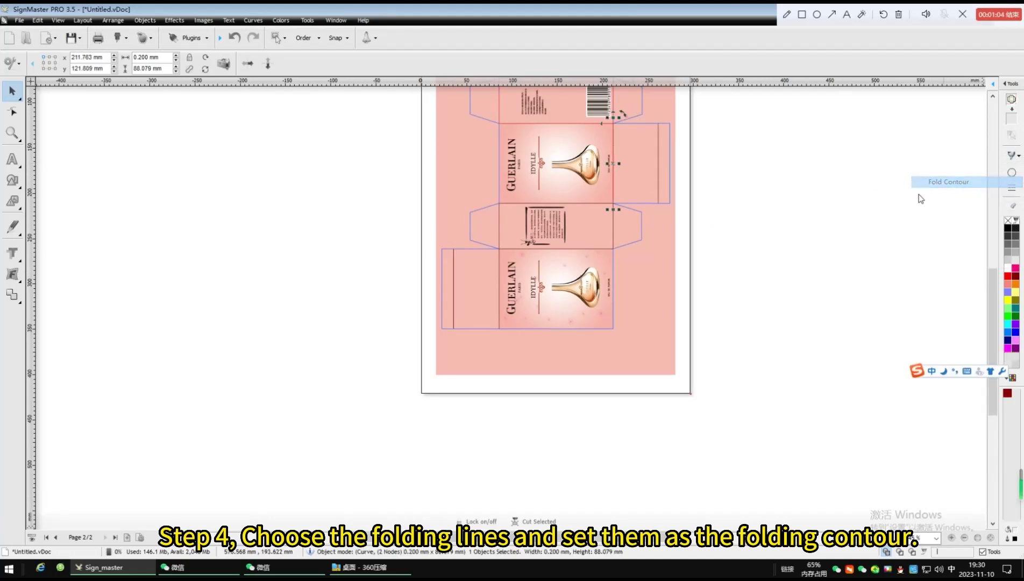
{"action": "left_click", "coordinate": [671, 247]}
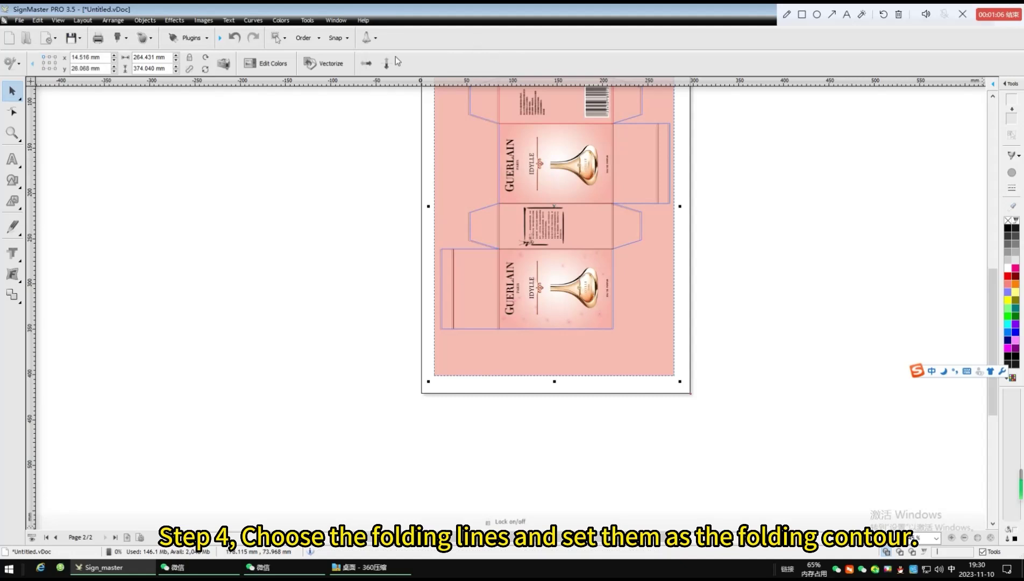
{"action": "left_click", "coordinate": [234, 37]}
{"action": "left_click", "coordinate": [305, 211]}
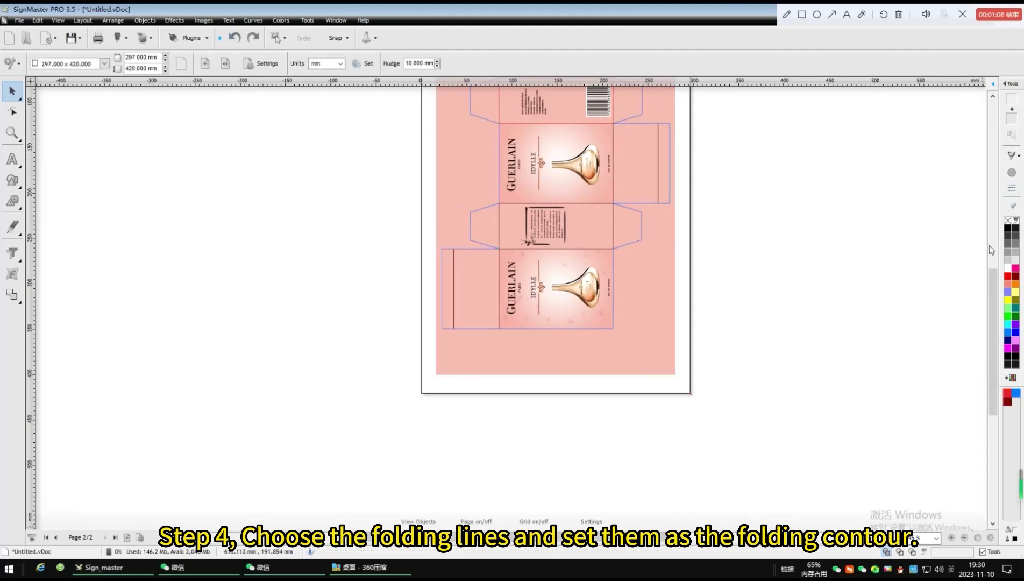
Set the fold lines atop the front panel and the upper flap as Fold Contour.
{"action": "left_click_drag", "start_coordinate": [991, 273], "coordinate": [991, 230]}
{"action": "scroll", "coordinate": [636, 267], "scroll_direction": "up", "scroll_amount": 1}
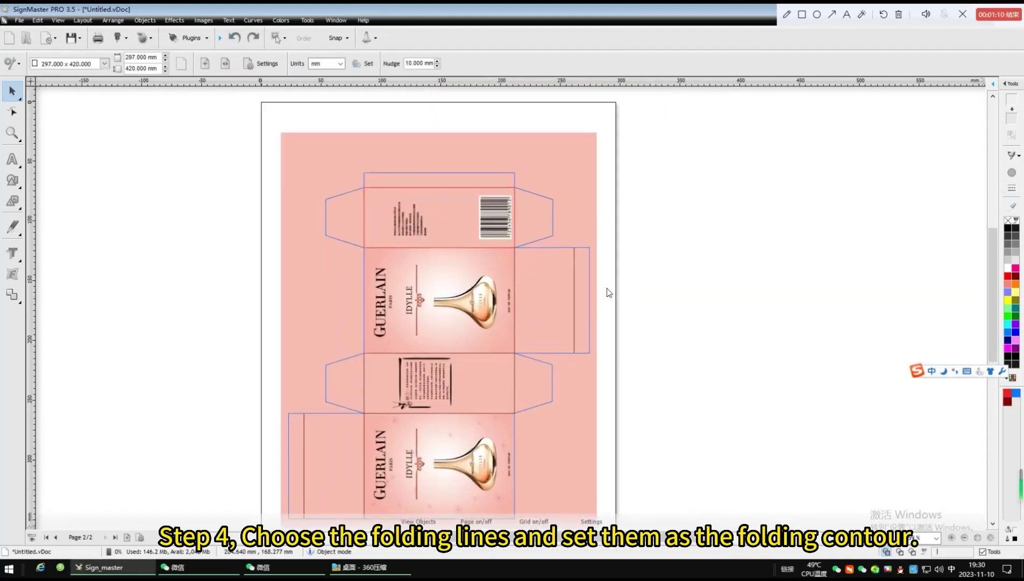
{"action": "left_click", "coordinate": [490, 248]}
{"action": "left_click", "coordinate": [1014, 156]}
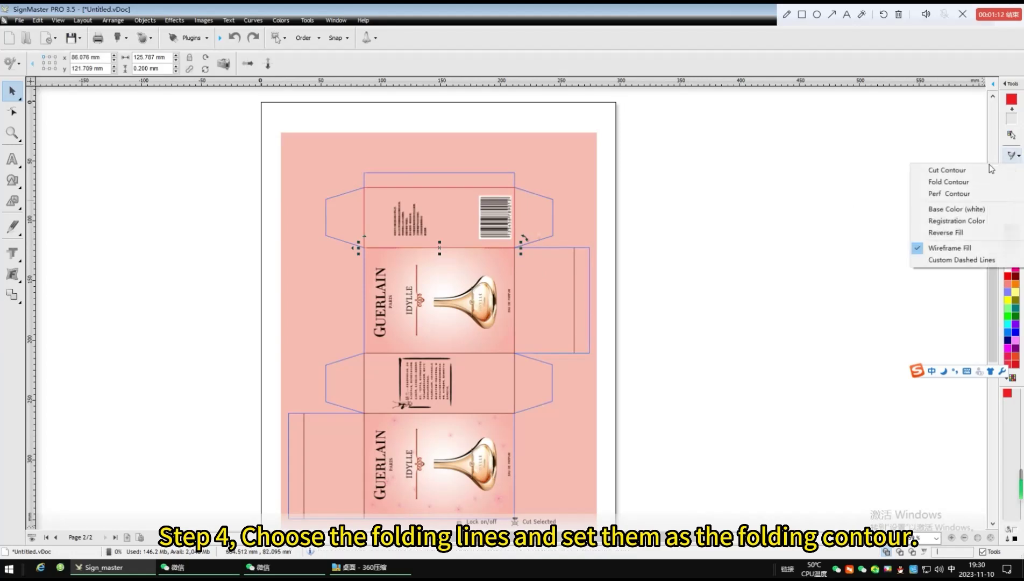
{"action": "left_click", "coordinate": [957, 182]}
{"action": "left_click", "coordinate": [448, 185]}
{"action": "left_click", "coordinate": [490, 188]}
{"action": "left_click", "coordinate": [1013, 156]}
{"action": "left_click", "coordinate": [952, 183]}
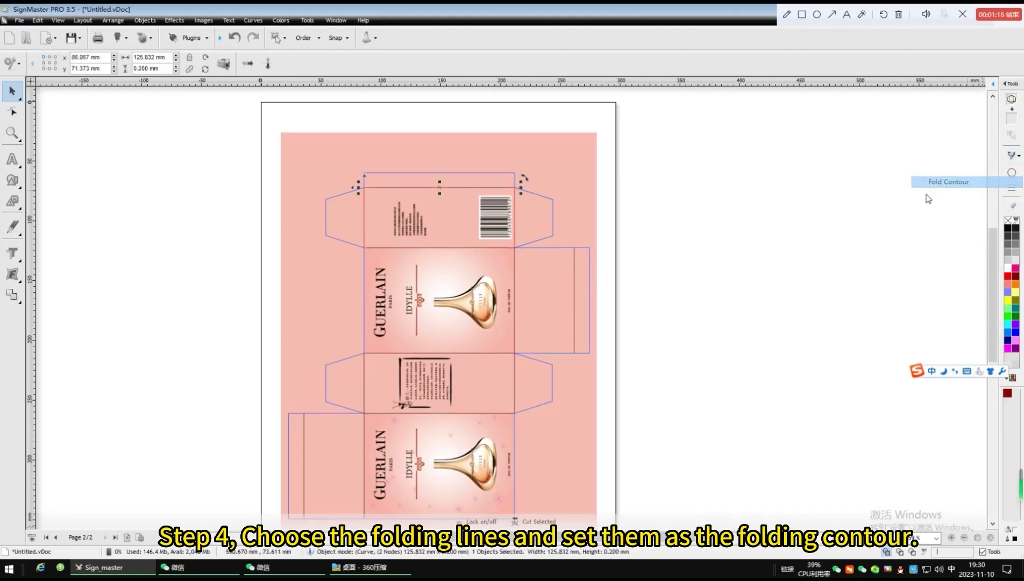
Make the left vertical and barcode-side vertical lines Fold Contour, then deselect.
{"action": "left_click", "coordinate": [364, 218]}
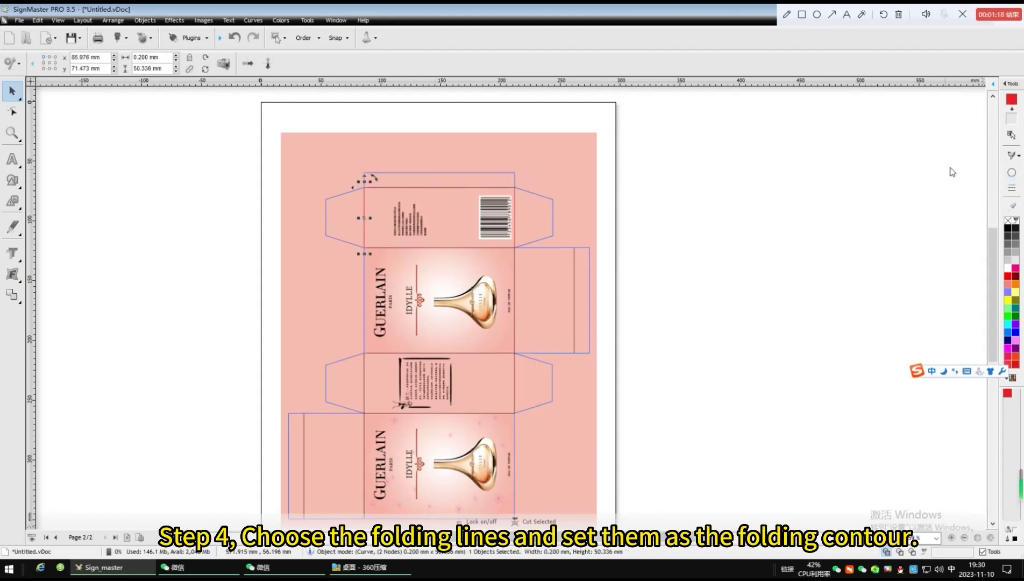
{"action": "left_click", "coordinate": [1014, 155]}
{"action": "left_click", "coordinate": [951, 180]}
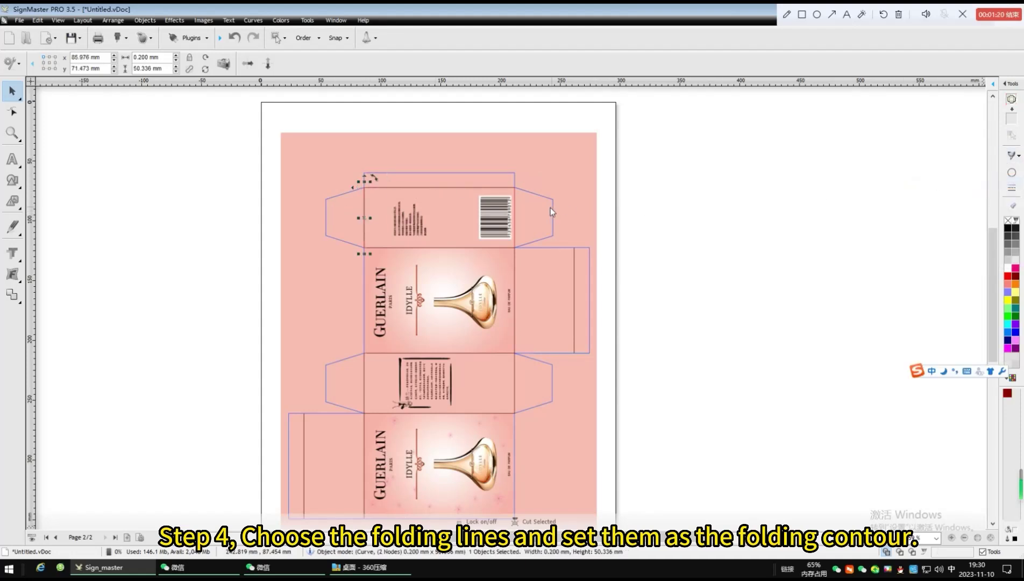
{"action": "left_click", "coordinate": [516, 216]}
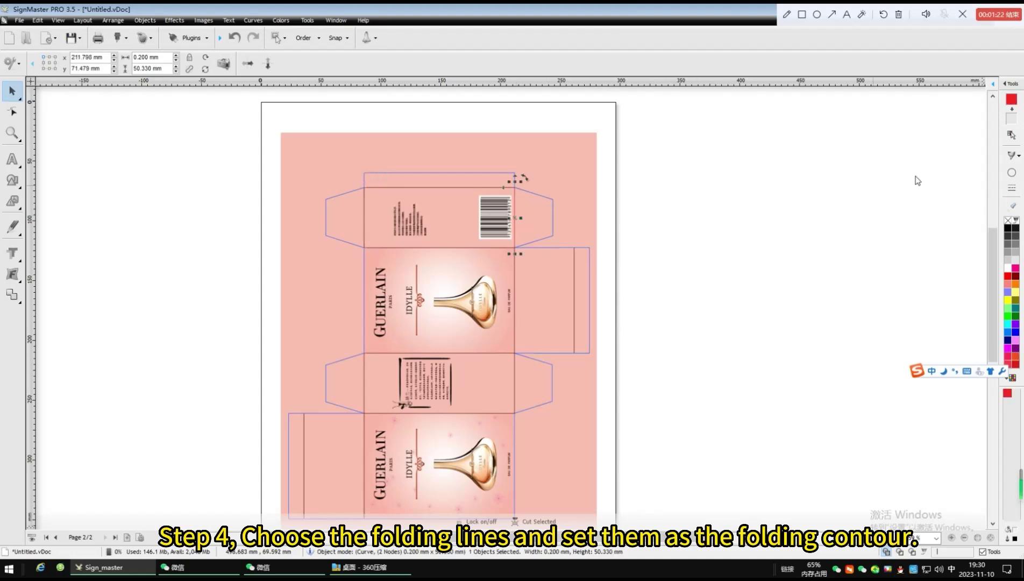
{"action": "left_click", "coordinate": [1013, 156]}
{"action": "left_click", "coordinate": [936, 182]}
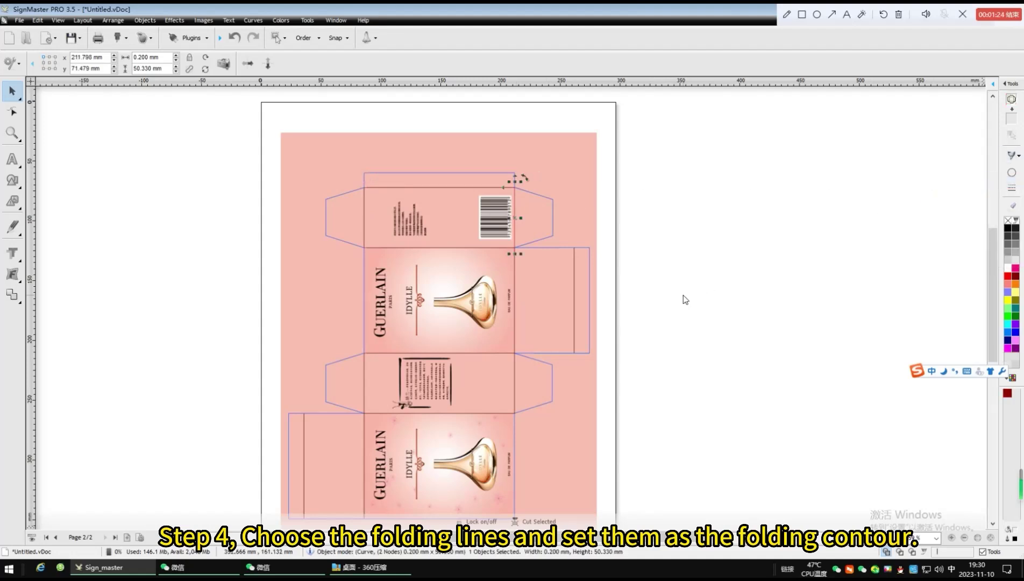
{"action": "left_click", "coordinate": [681, 297]}
{"action": "scroll", "coordinate": [591, 303], "scroll_direction": "down", "scroll_amount": 3}
Select the whole design and launch the Contour Cut Wizard.
{"action": "left_click_drag", "start_coordinate": [303, 167], "coordinate": [690, 476]}
{"action": "left_click", "coordinate": [152, 39]}
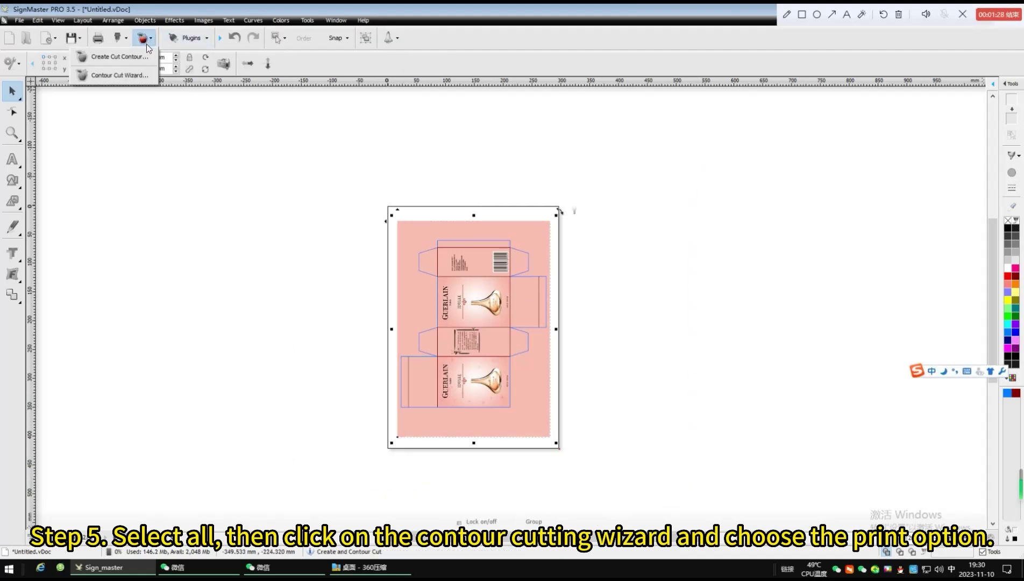
{"action": "left_click", "coordinate": [139, 75]}
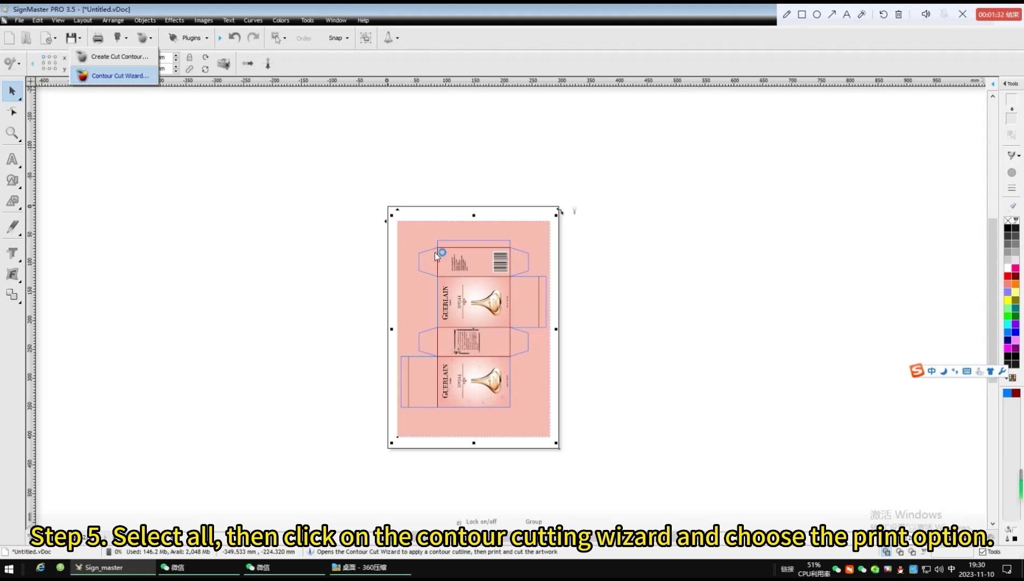
Choose the Mycut: P4030C 20230330 cutter and set Automatic ARMS to CCD.
{"action": "left_click", "coordinate": [333, 163]}
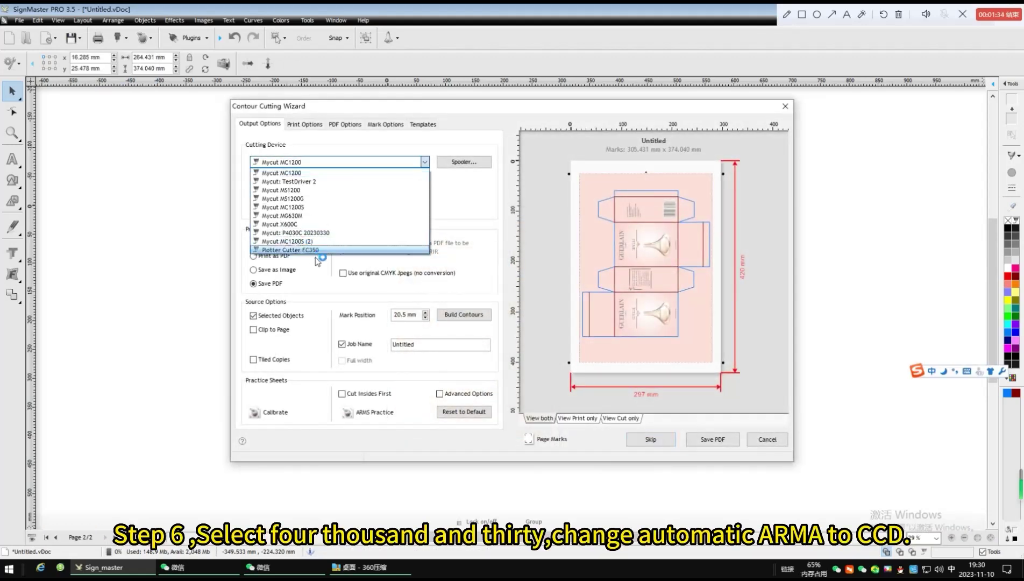
{"action": "left_click", "coordinate": [331, 232]}
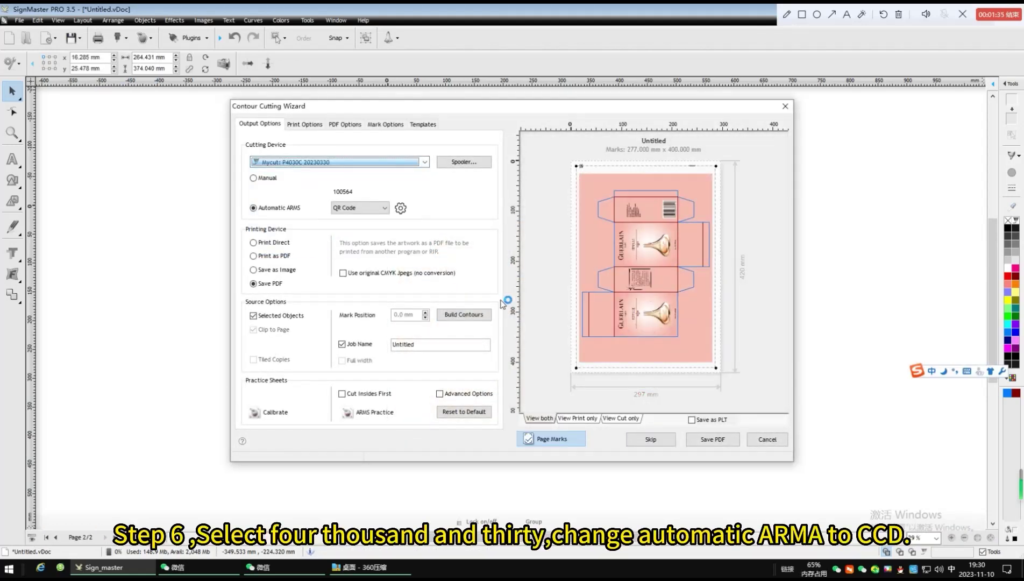
{"action": "left_click", "coordinate": [377, 209]}
{"action": "left_click", "coordinate": [375, 223]}
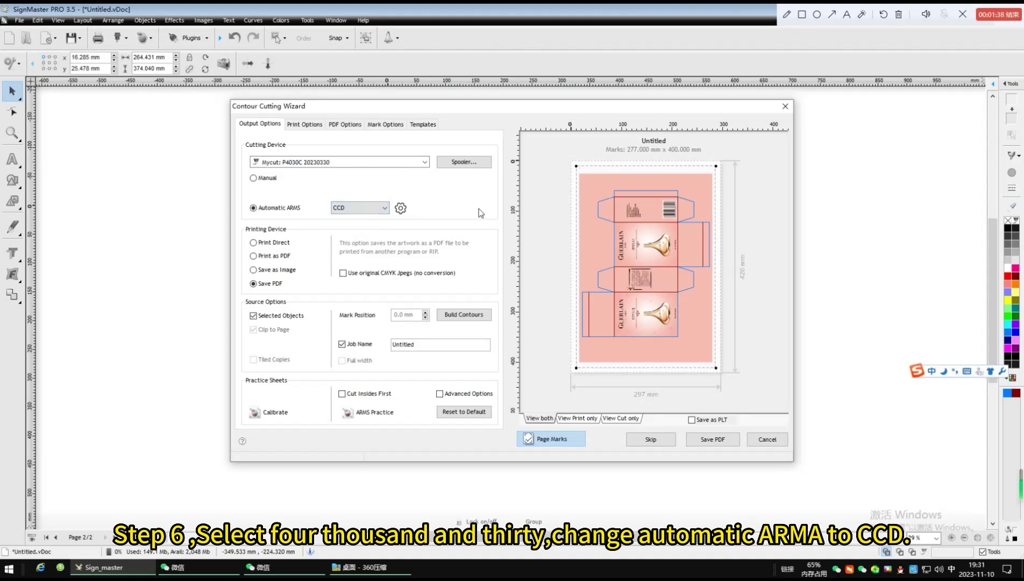
{"action": "left_click", "coordinate": [316, 124]}
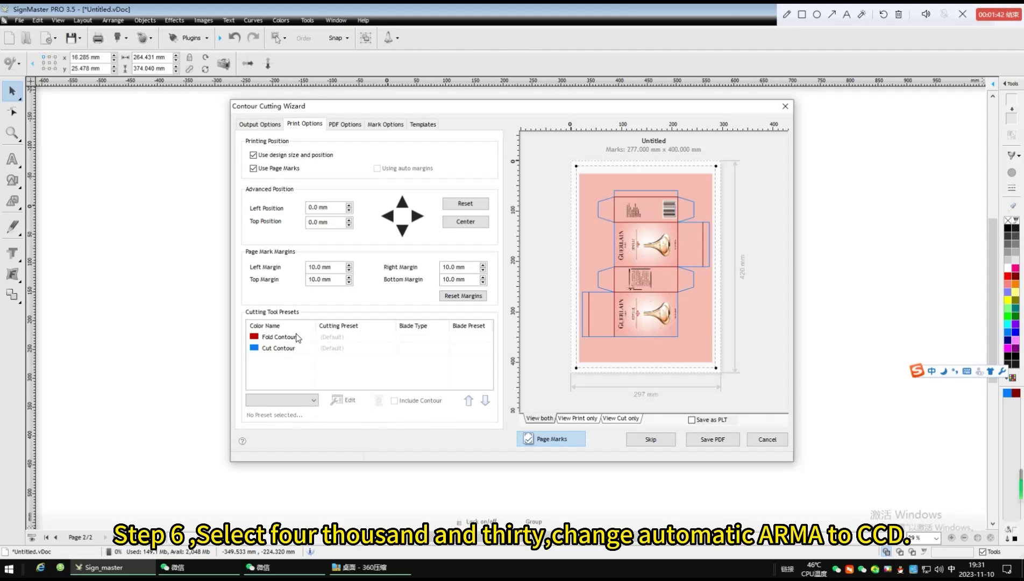
Apply a Tool 1 Custom (0.25, 2.5) preset to Fold Contour.
{"action": "left_click", "coordinate": [296, 336]}
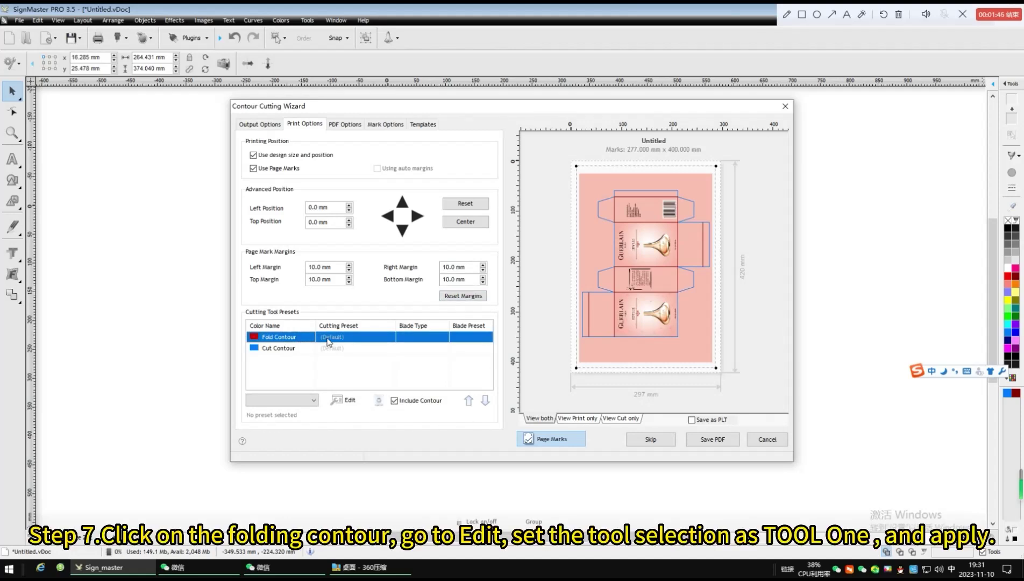
{"action": "left_click", "coordinate": [344, 400]}
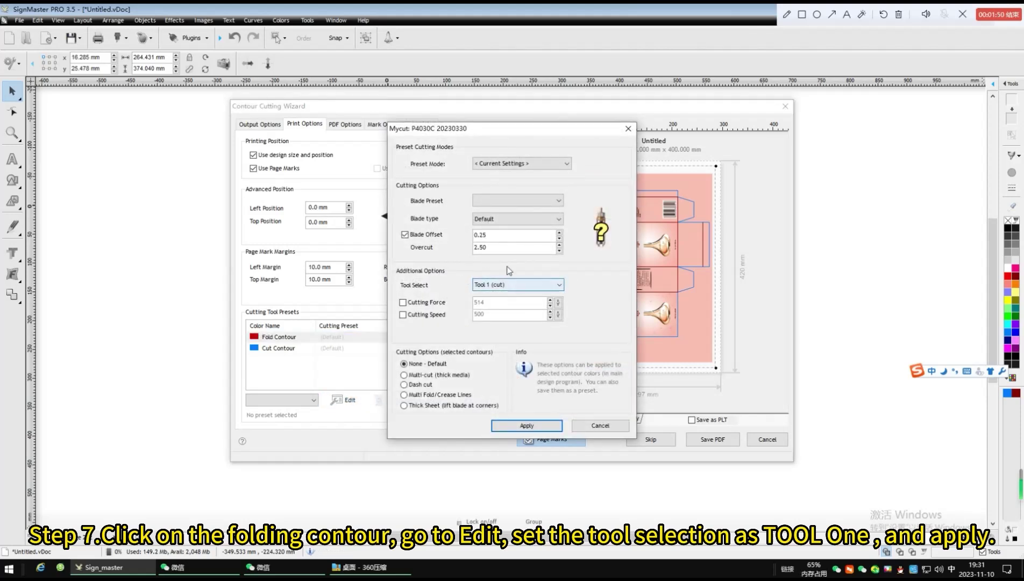
{"action": "left_click", "coordinate": [538, 426]}
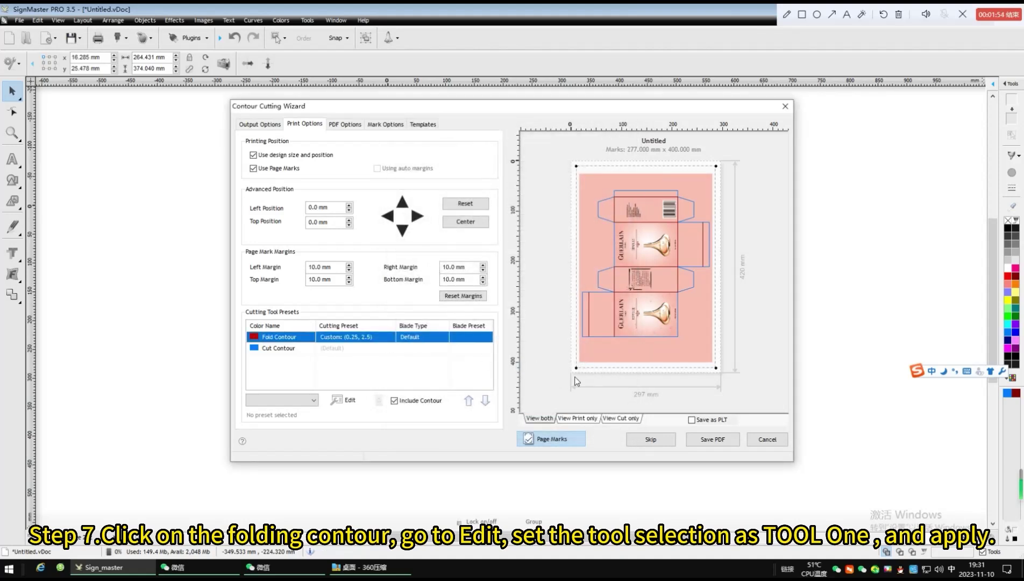
{"action": "left_click", "coordinate": [622, 418]}
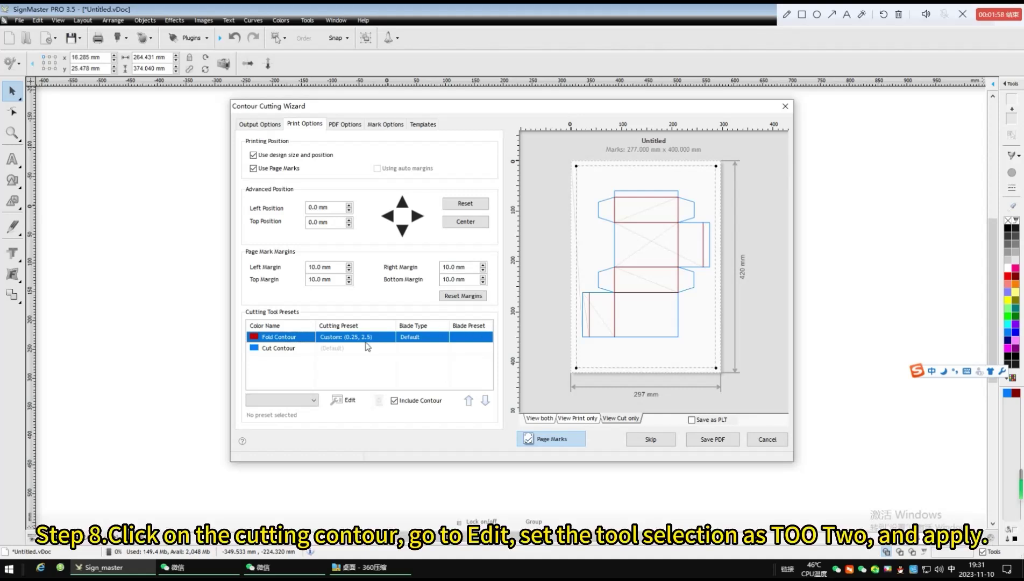
Switch the Cut Contour preset to Tool 2 (fold / pen) and apply it.
{"action": "left_click", "coordinate": [321, 348]}
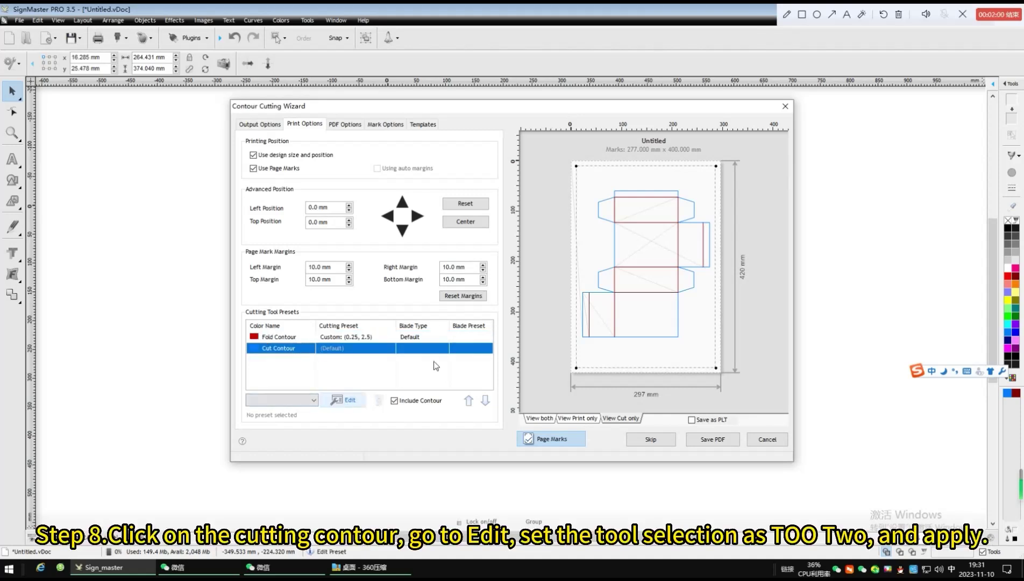
{"action": "left_click", "coordinate": [344, 400]}
{"action": "left_click", "coordinate": [559, 285]}
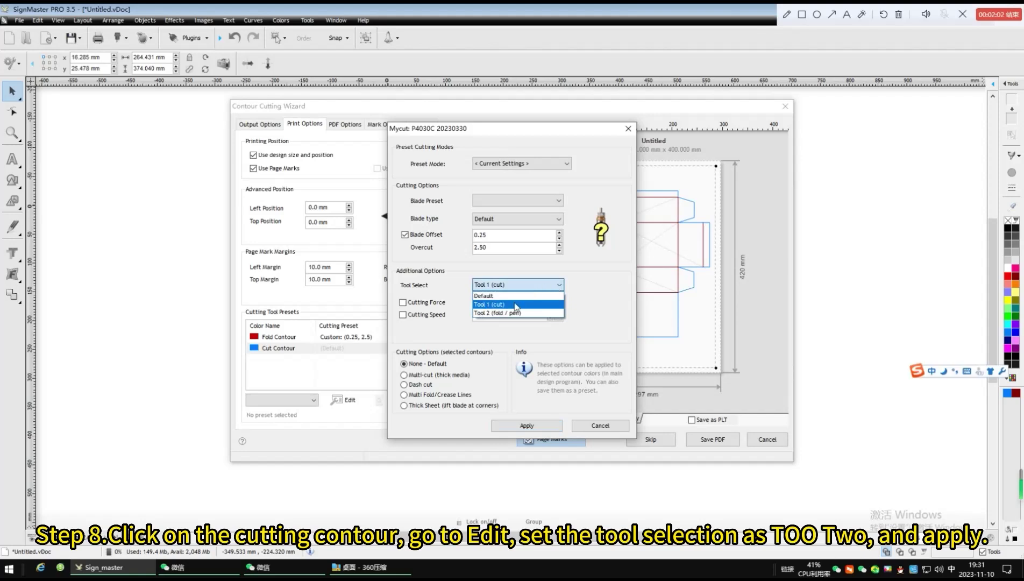
{"action": "left_click", "coordinate": [511, 302]}
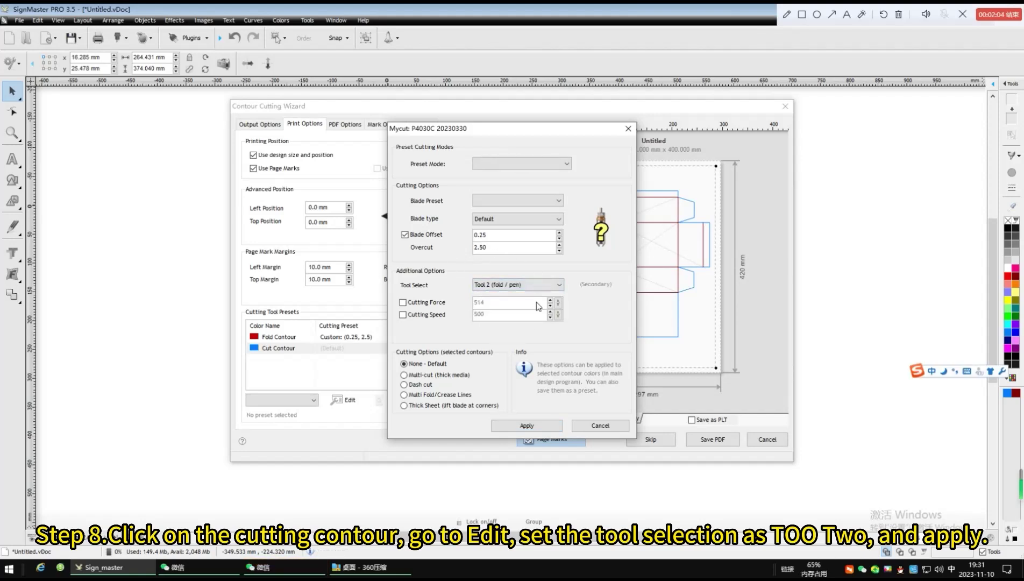
{"action": "left_click", "coordinate": [532, 425]}
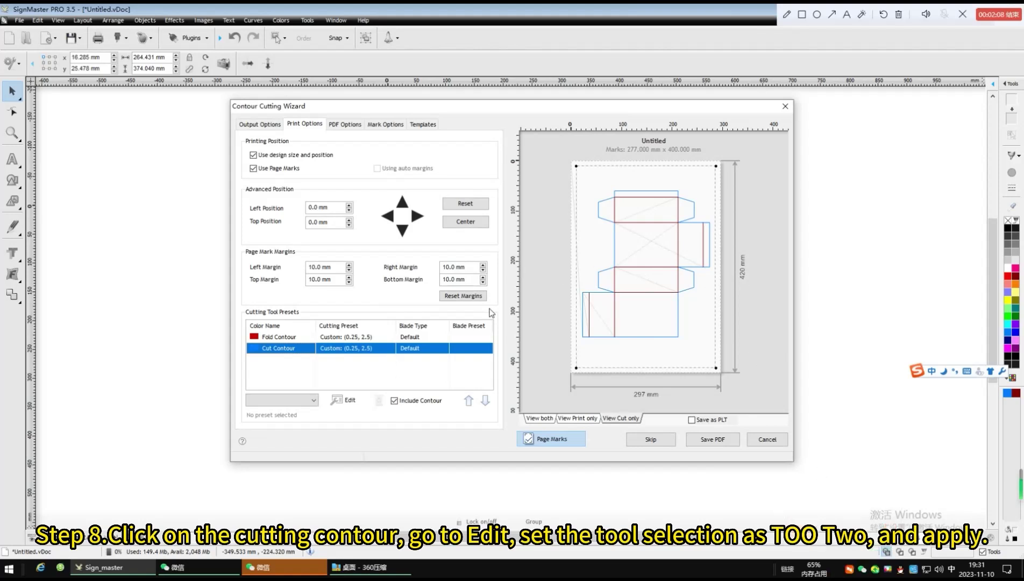
Save the artwork with registration marks as the PDF 777 via Save PDF.
{"action": "left_click", "coordinate": [575, 420]}
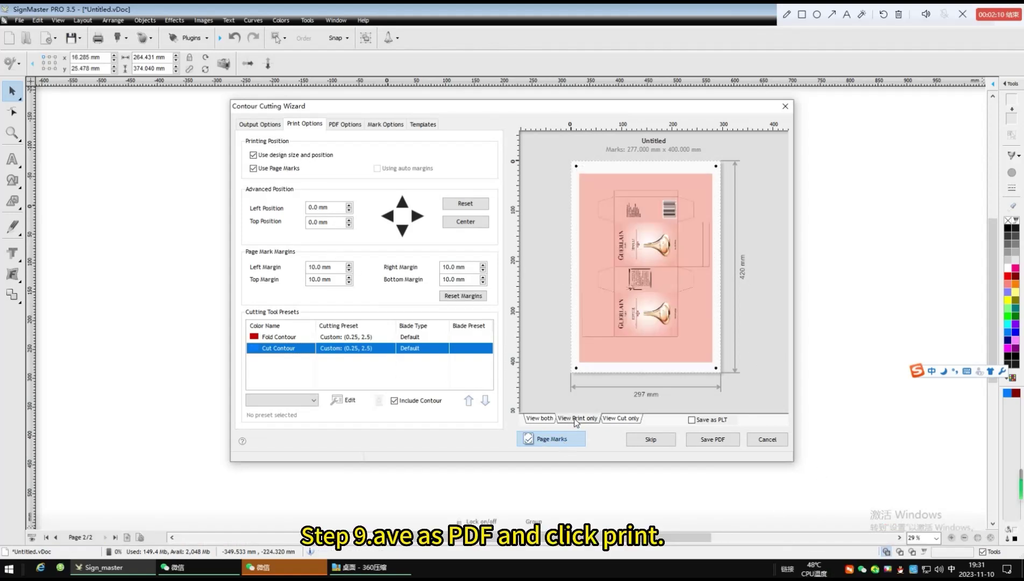
{"action": "left_click", "coordinate": [700, 439]}
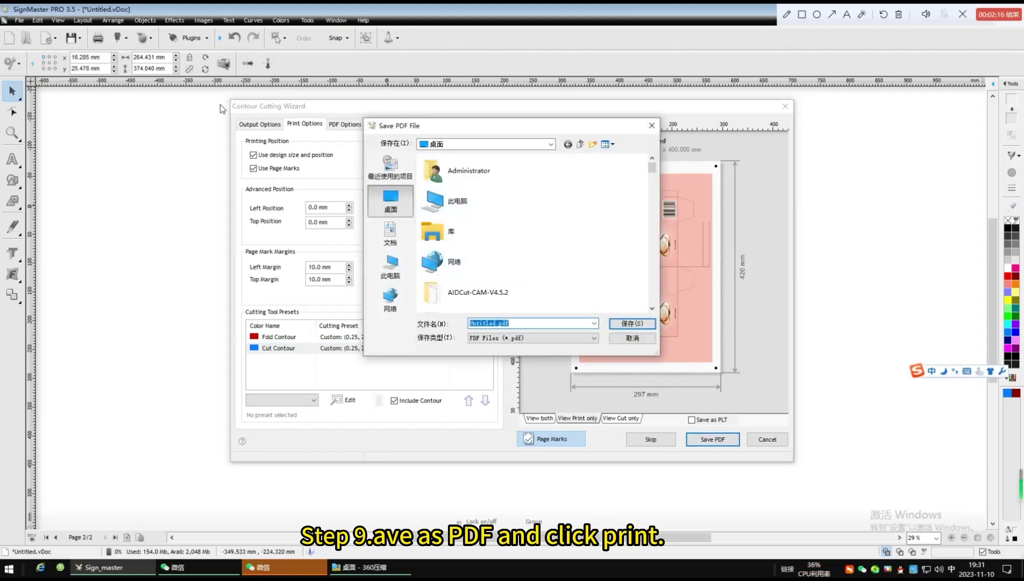
{"action": "left_click", "coordinate": [652, 125]}
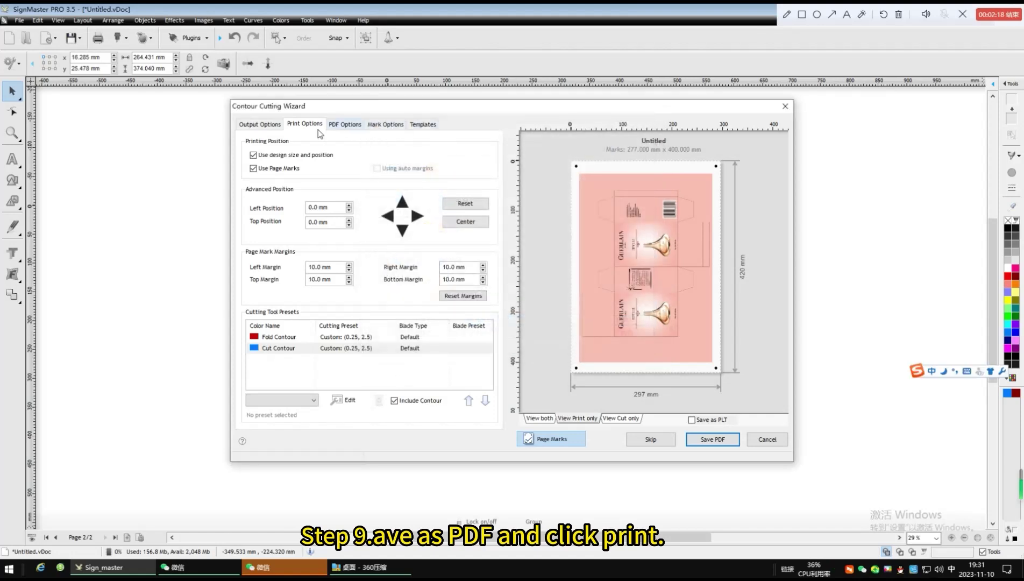
{"action": "left_click", "coordinate": [279, 128]}
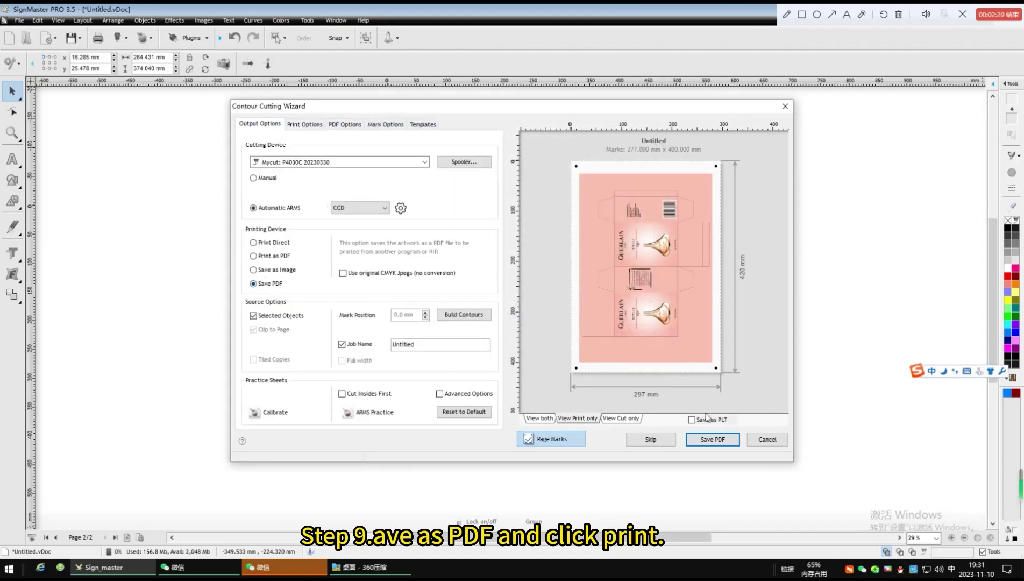
{"action": "left_click", "coordinate": [713, 439]}
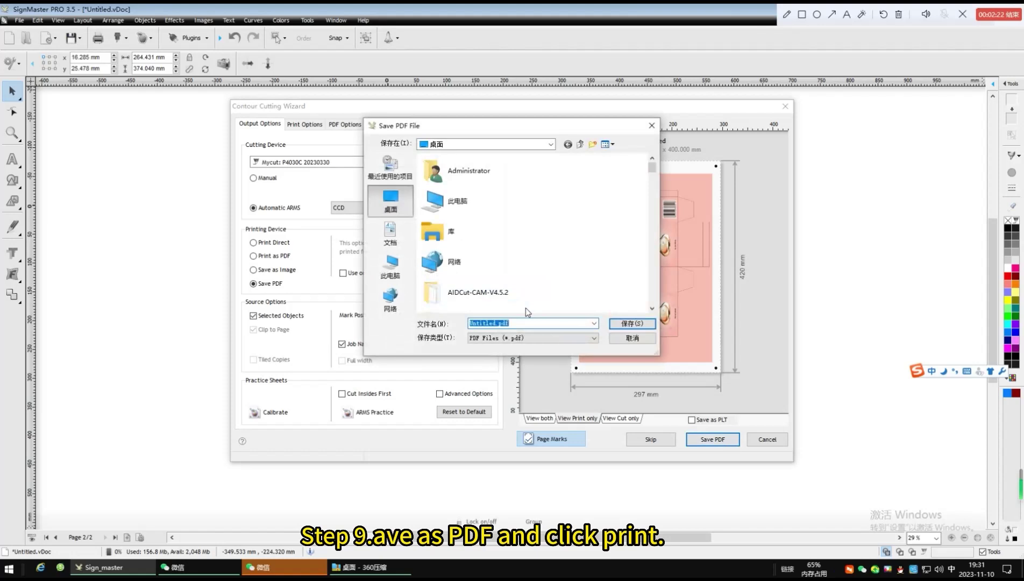
{"action": "type", "text": "777"}
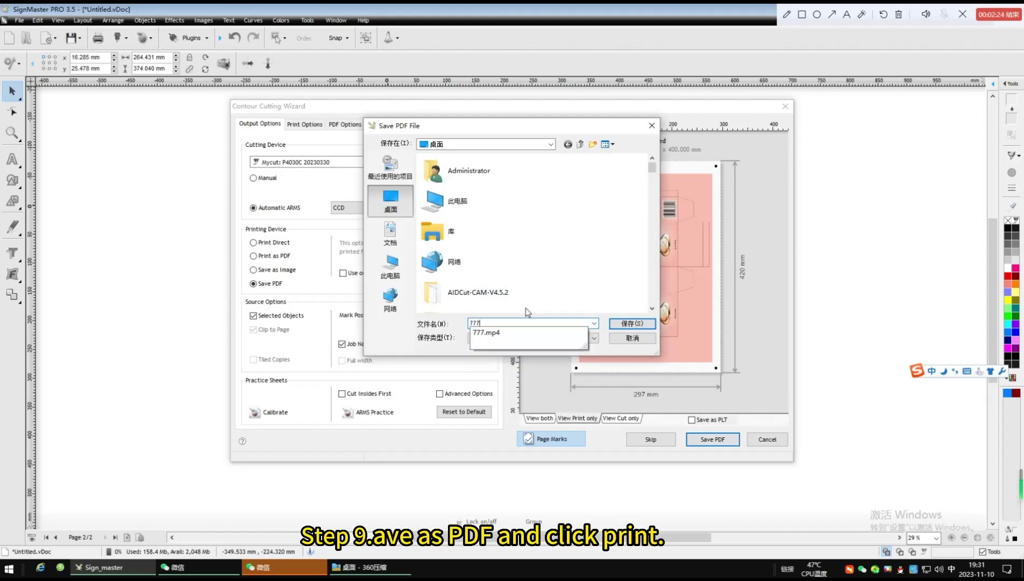
{"action": "left_click", "coordinate": [649, 325]}
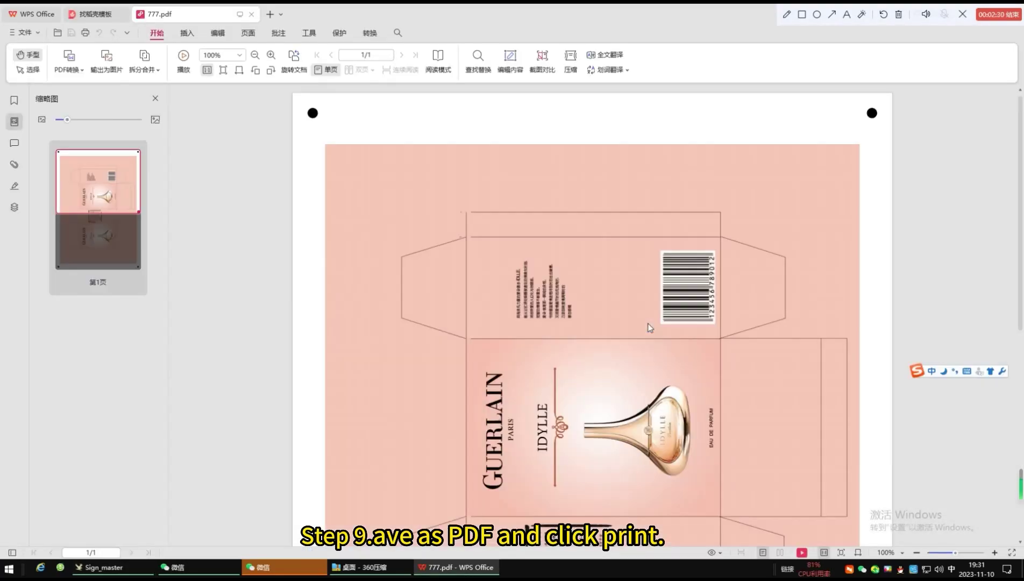
Print 777.pdf from WPS Office with paper size A3 297 × 420 mm.
{"action": "scroll", "coordinate": [474, 240], "scroll_direction": "down", "scroll_amount": 6}
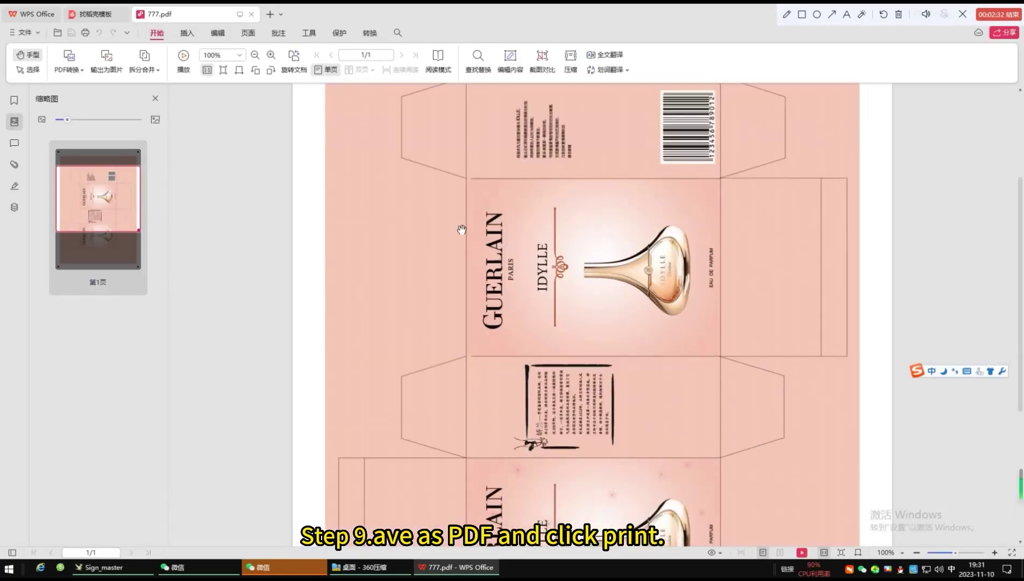
{"action": "left_click", "coordinate": [85, 33]}
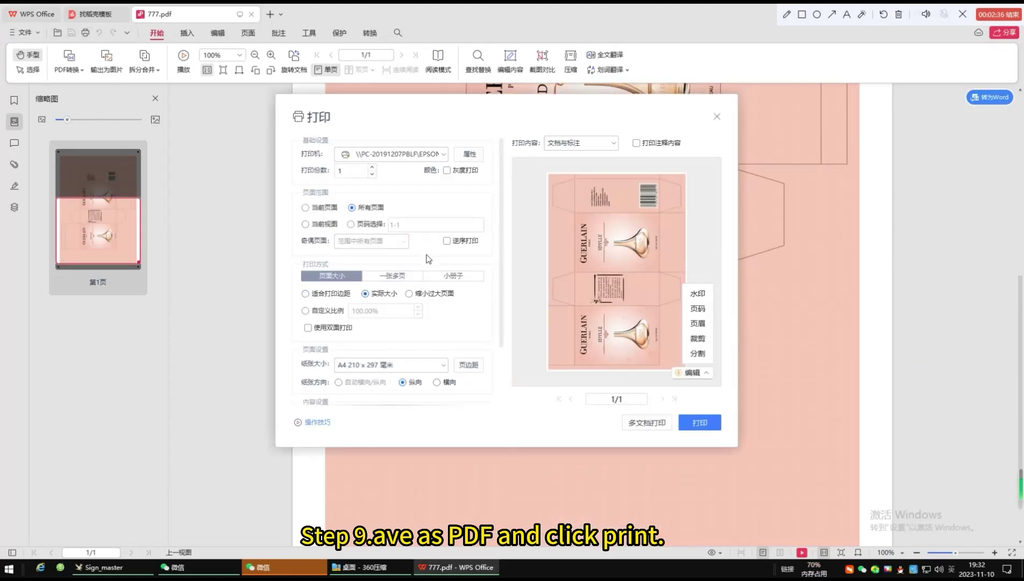
{"action": "left_click", "coordinate": [440, 366]}
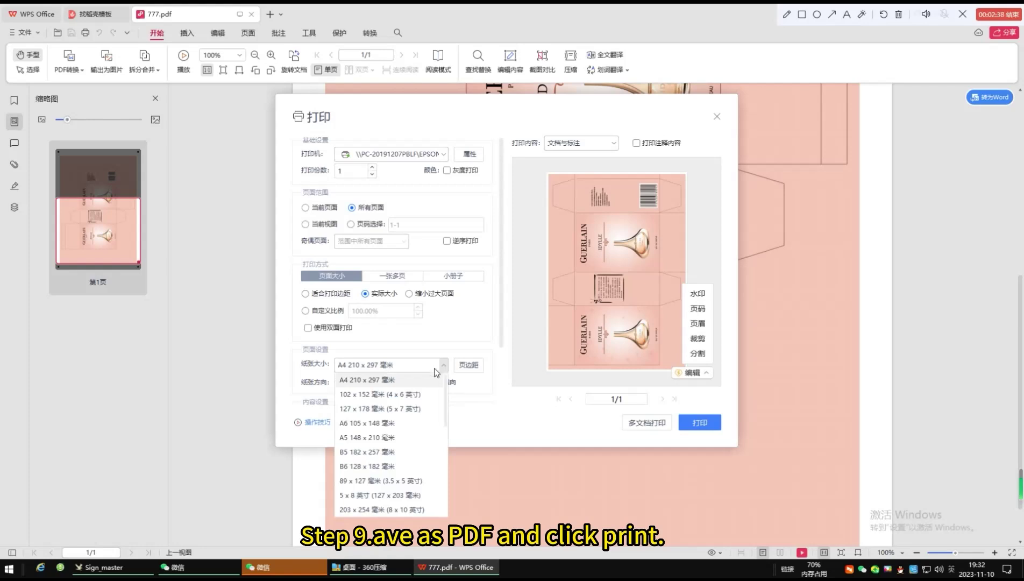
{"action": "scroll", "coordinate": [428, 405], "scroll_direction": "down", "scroll_amount": 3}
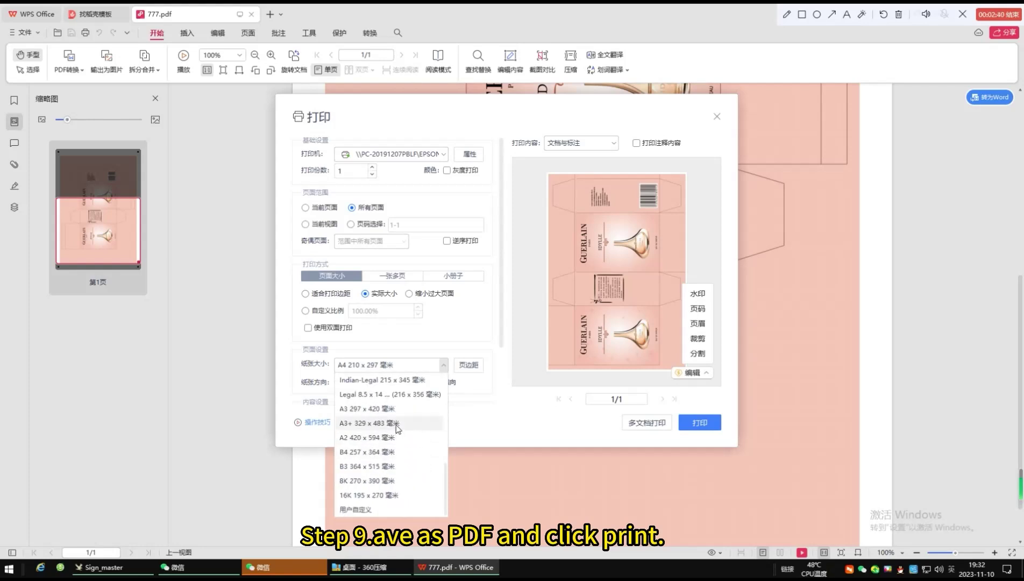
{"action": "left_click", "coordinate": [401, 414]}
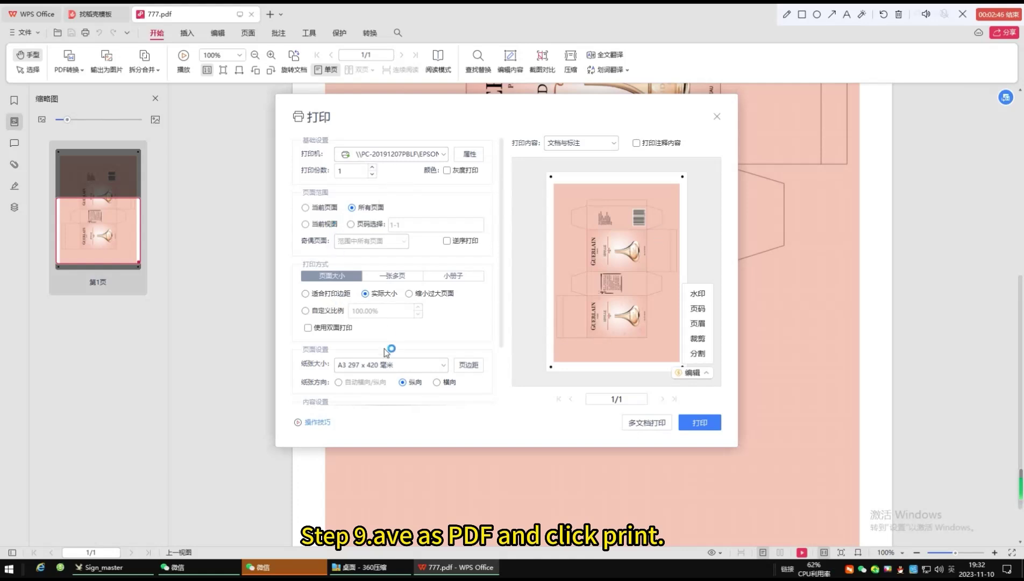
{"action": "left_click", "coordinate": [699, 423]}
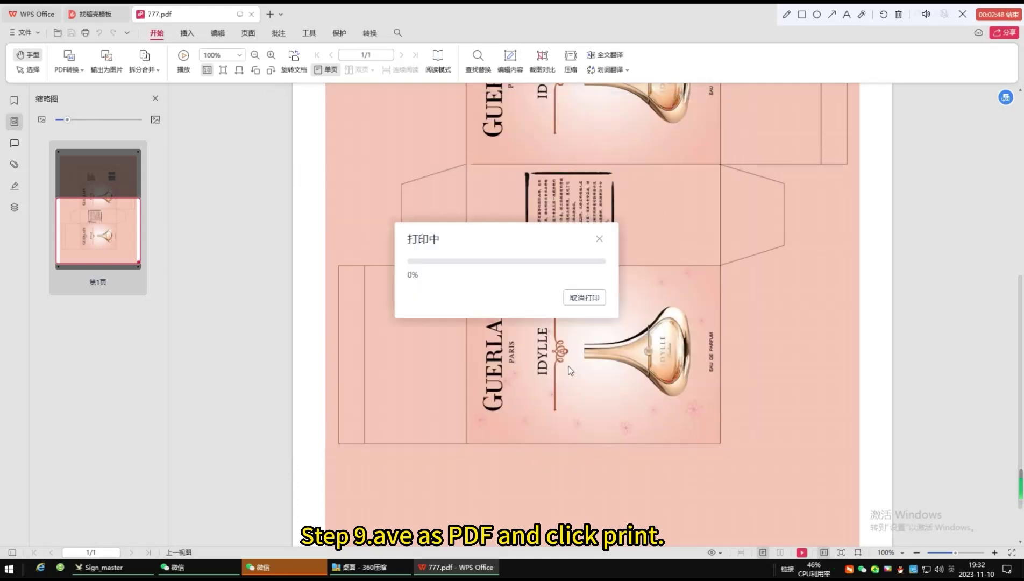
{"action": "left_click", "coordinate": [587, 298]}
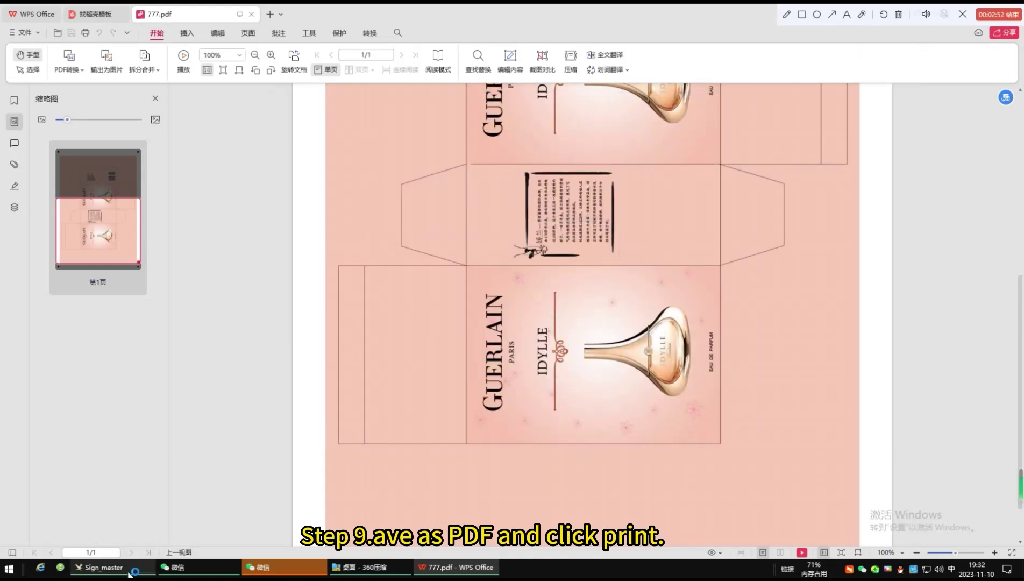
Dismiss the ink warning and send the contours to the cutter past the alignment step.
{"action": "left_click", "coordinate": [108, 567]}
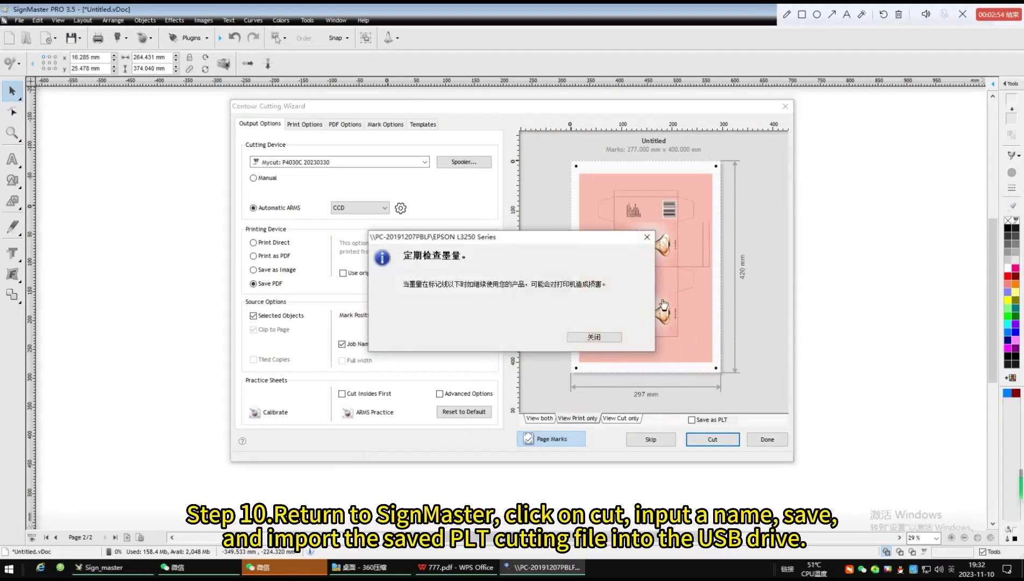
{"action": "left_click", "coordinate": [646, 237]}
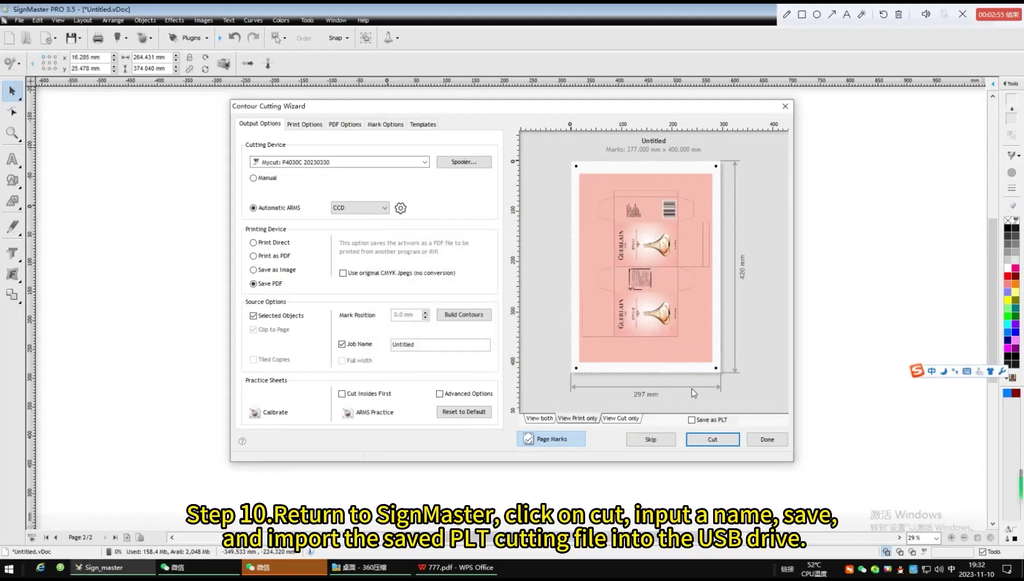
{"action": "left_click", "coordinate": [713, 440]}
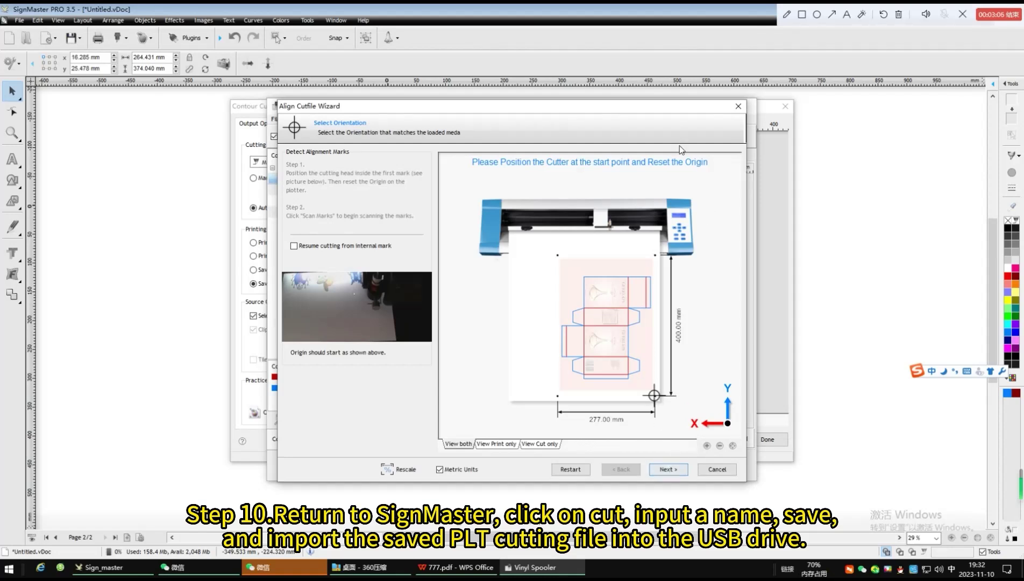
{"action": "left_click_drag", "start_coordinate": [665, 112], "coordinate": [440, 102]}
{"action": "left_click", "coordinate": [513, 96]}
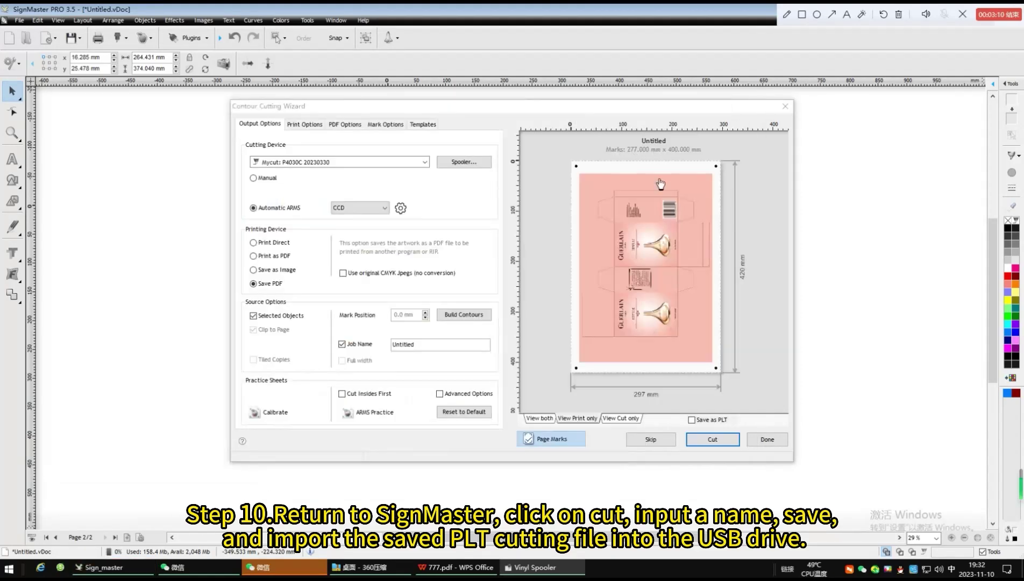
{"action": "left_click", "coordinate": [733, 439]}
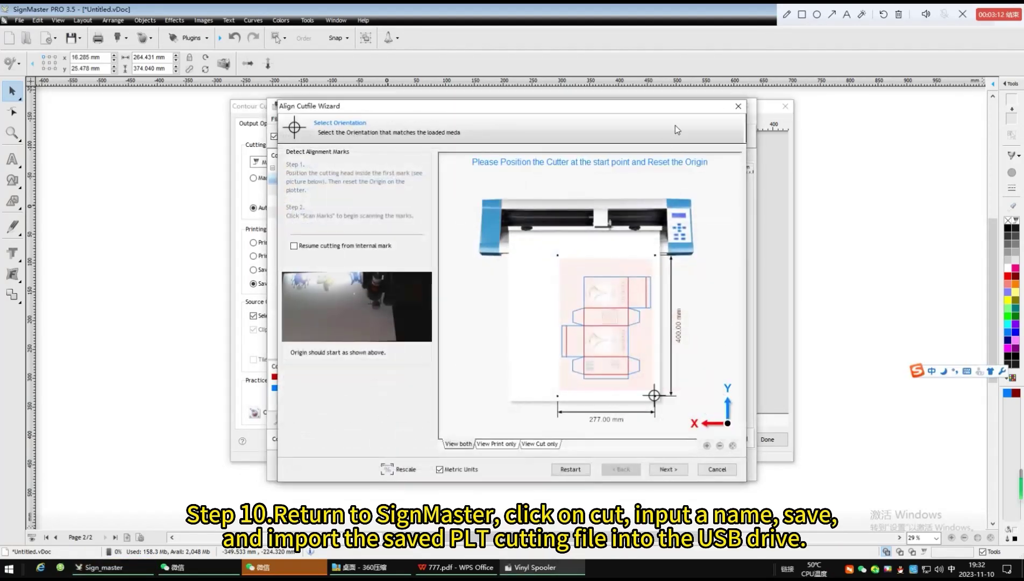
{"action": "left_click_drag", "start_coordinate": [610, 123], "coordinate": [492, 123]}
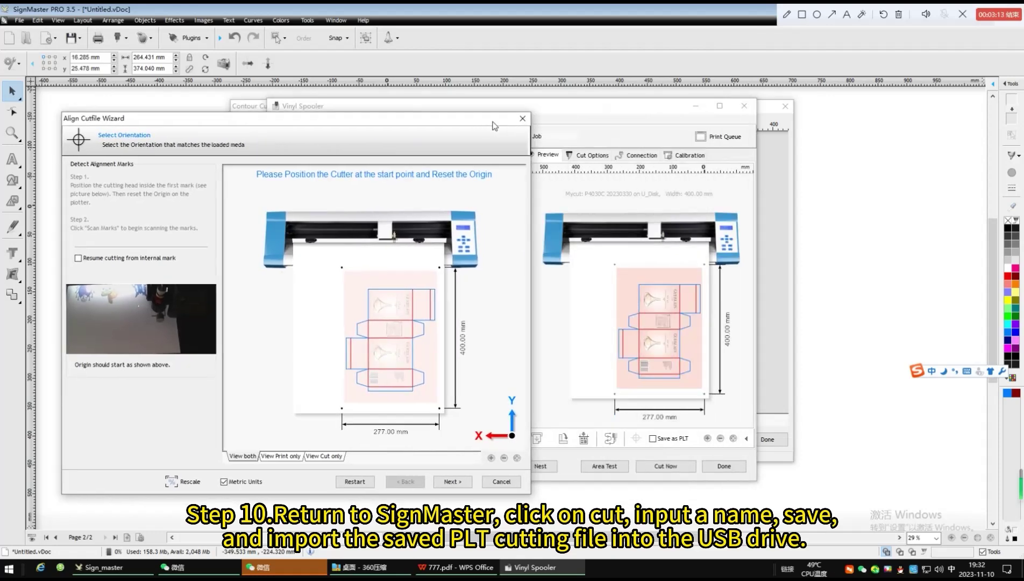
{"action": "left_click", "coordinate": [466, 483]}
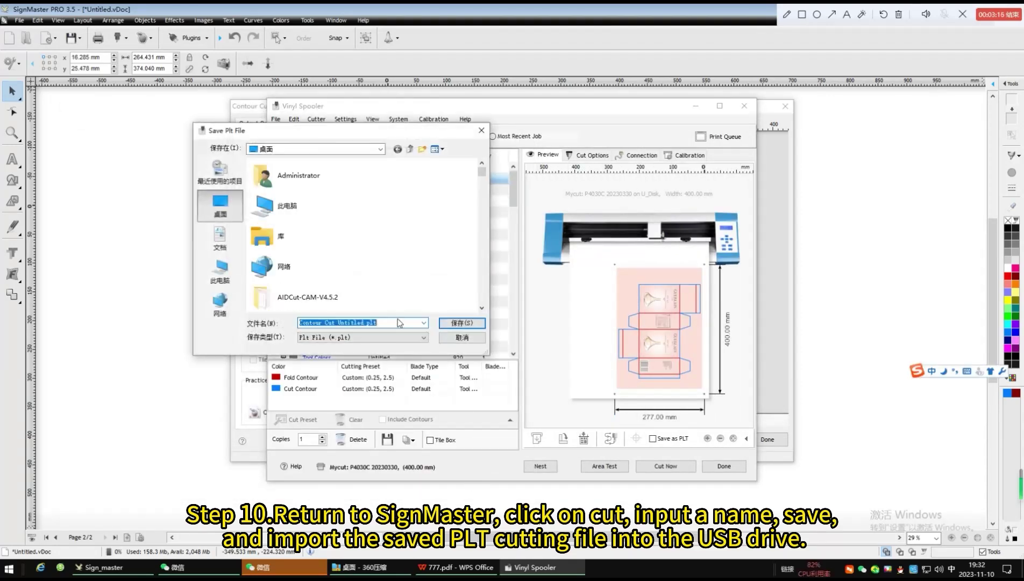
Save the cut file as 666.plt and confirm the spooler's U_Disk connection.
{"action": "type", "text": "666"}
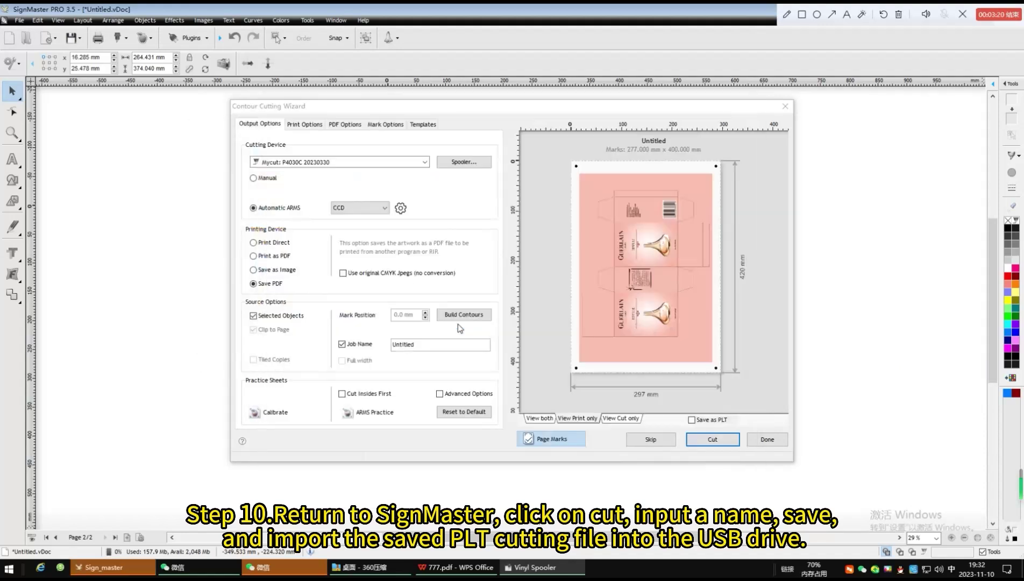
{"action": "left_click", "coordinate": [485, 164]}
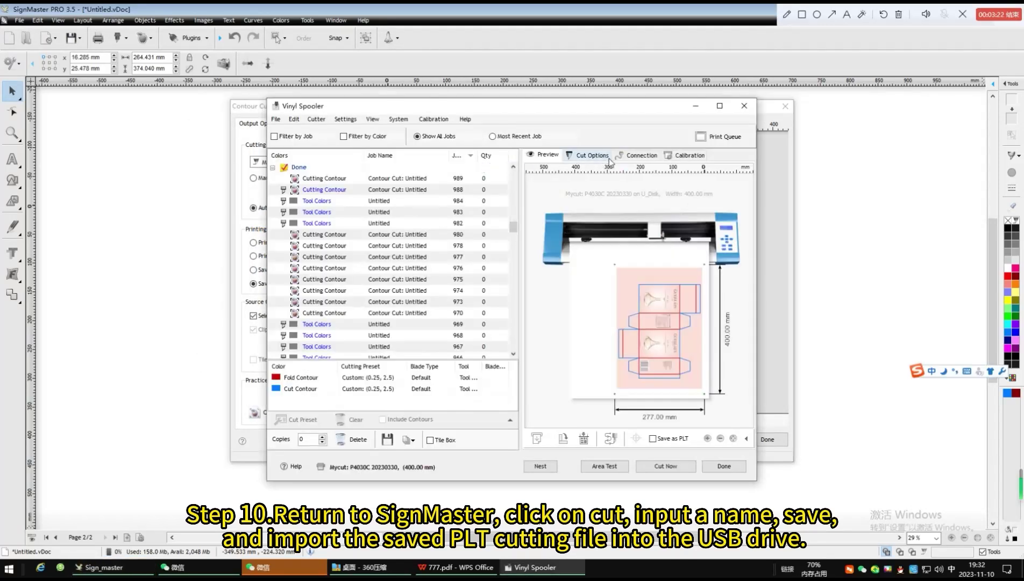
{"action": "left_click", "coordinate": [627, 157]}
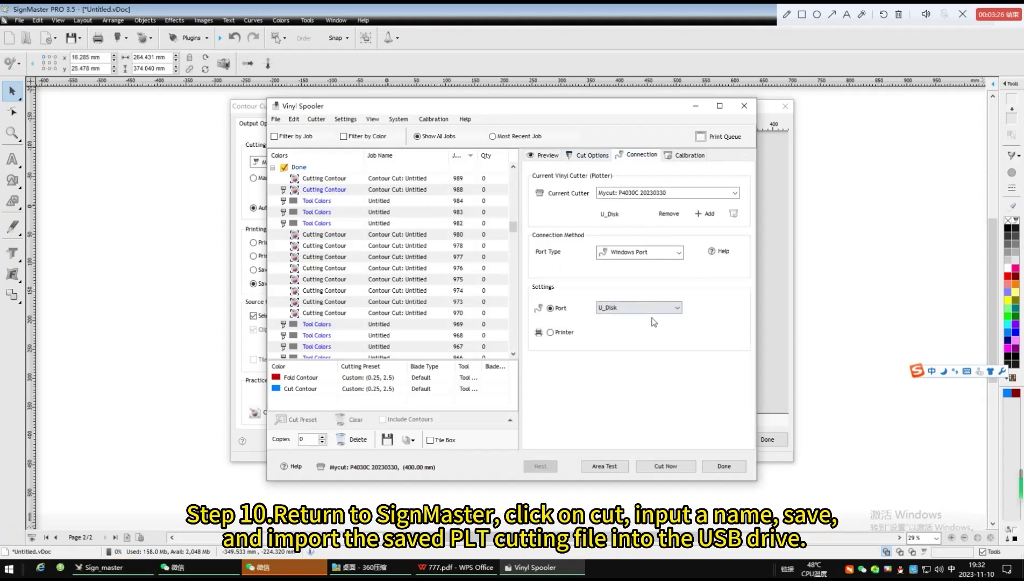
{"action": "left_click", "coordinate": [726, 467]}
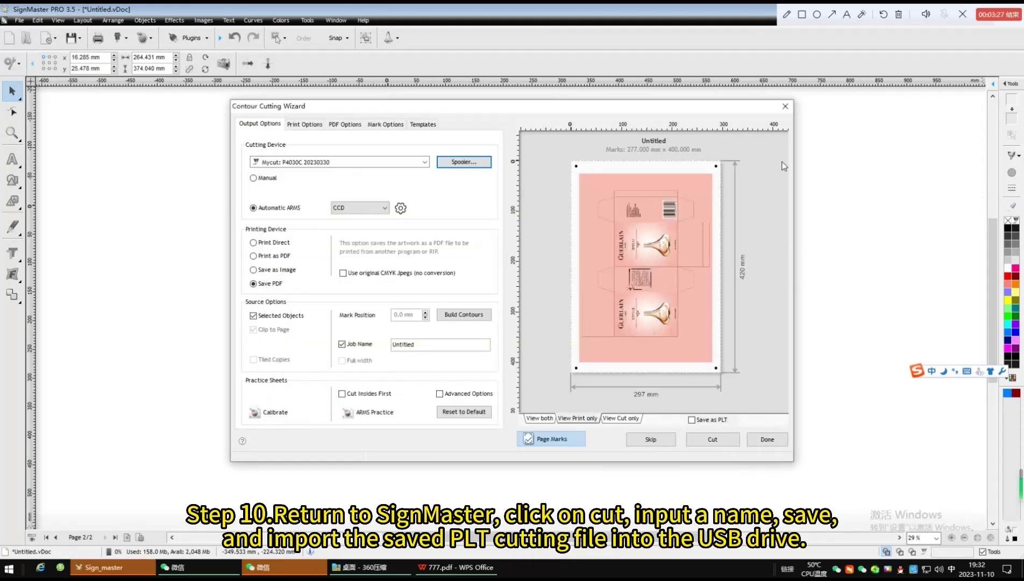
Dismiss the Contour Cutting Wizard with its X button.
{"action": "left_click", "coordinate": [785, 107]}
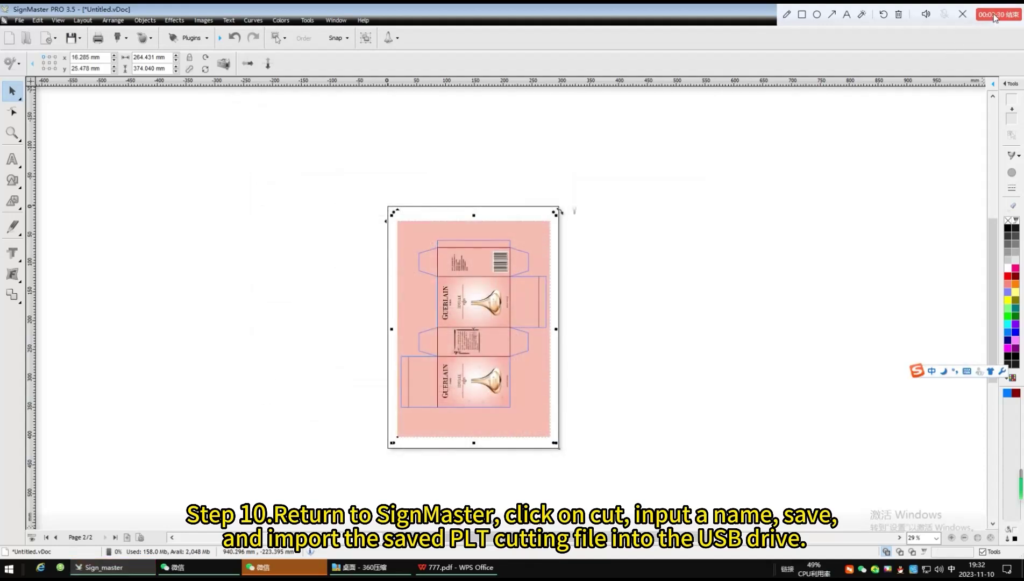